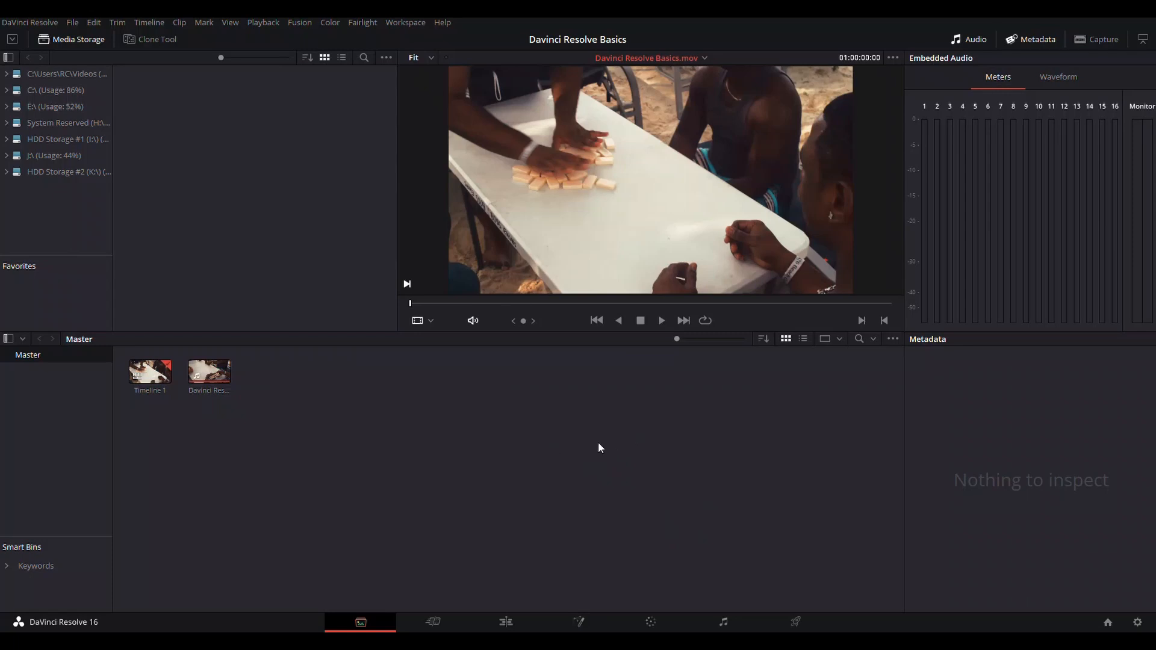
View the metadata of Davinci Resolve Basics.mov and briefly play Timeline 1 on the Cut page
{"action": "left_click", "coordinate": [209, 371]}
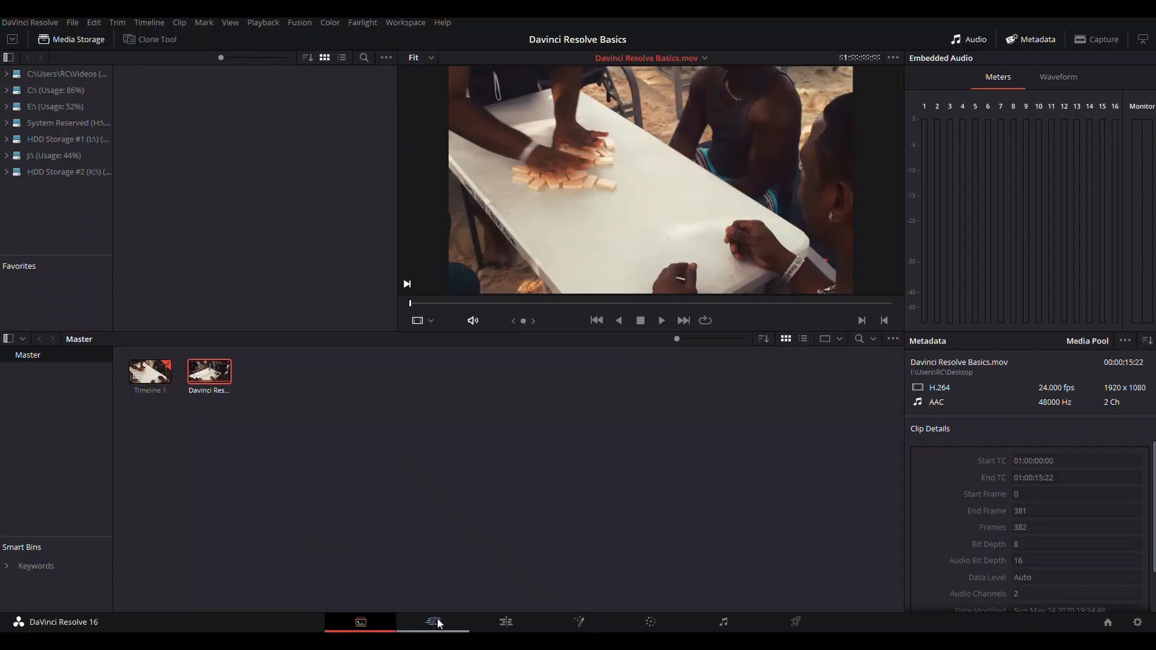
{"action": "left_click", "coordinate": [434, 622]}
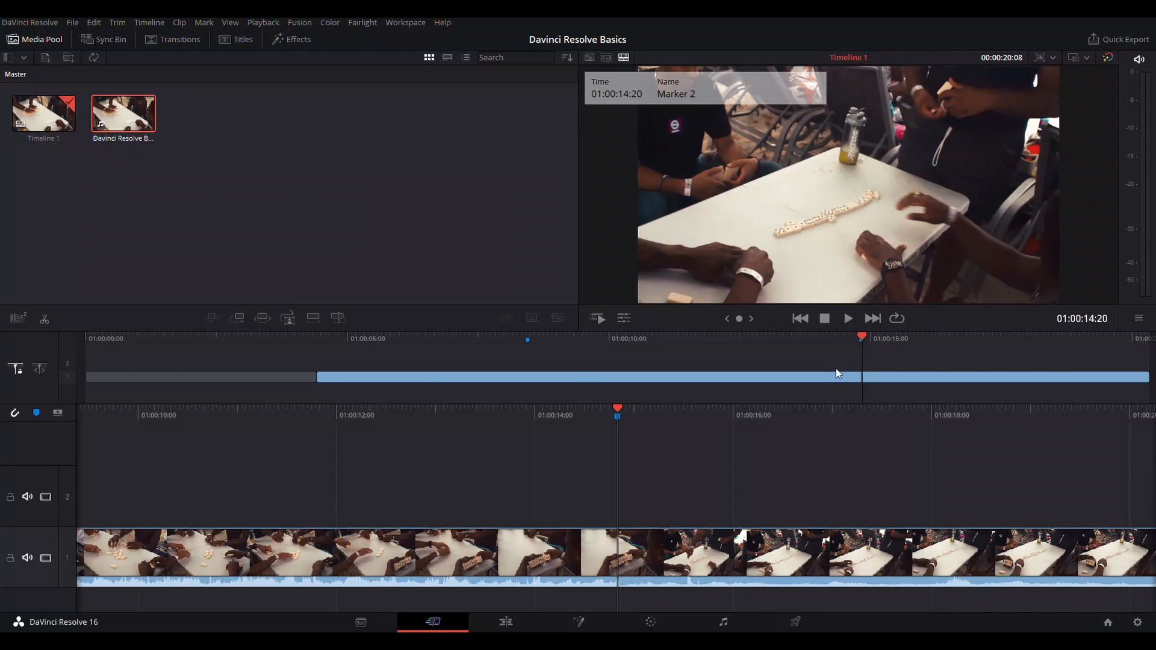
{"action": "left_click", "coordinate": [845, 317]}
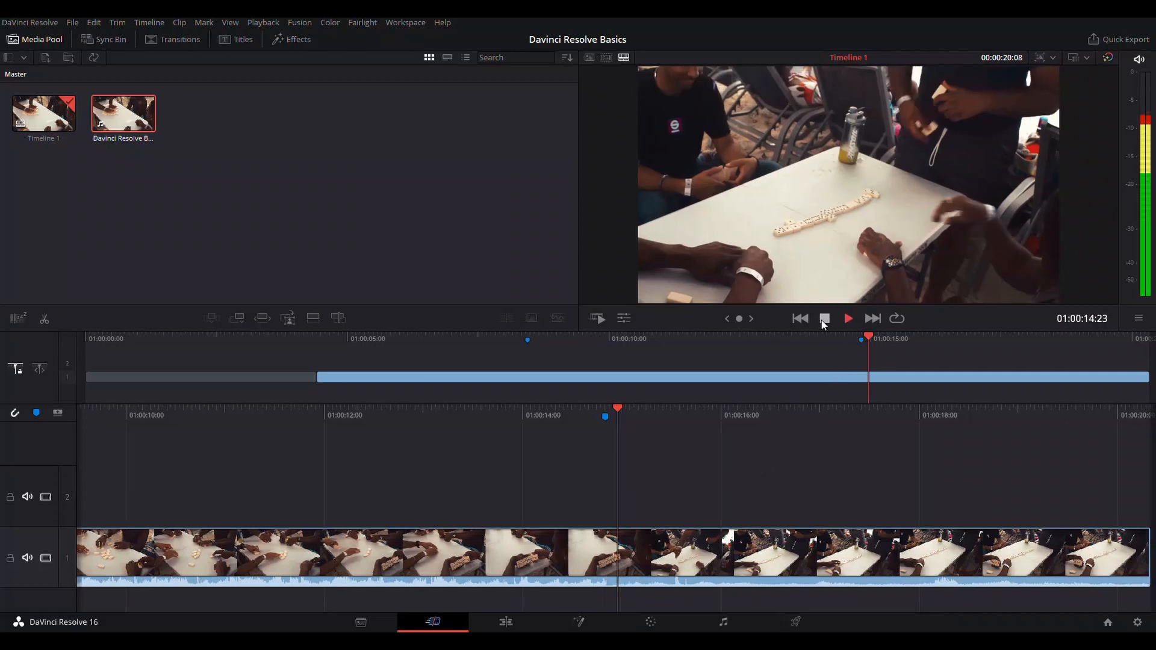
{"action": "left_click", "coordinate": [824, 320]}
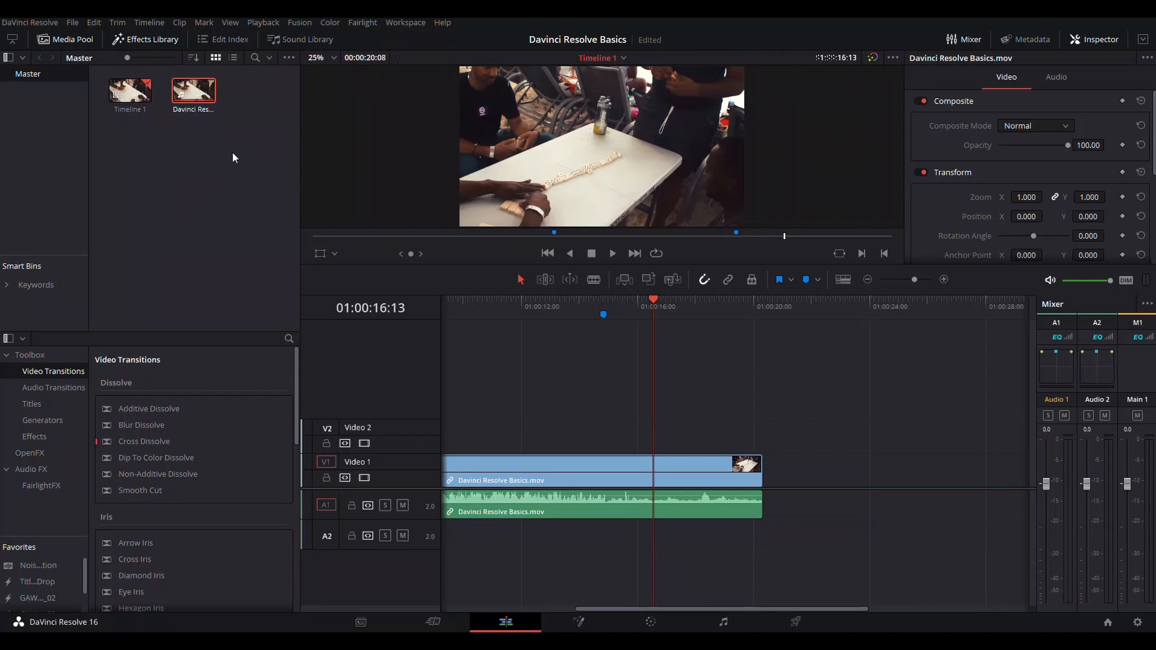
Look at the Edit Index and Sound Library, and restore the Media Pool and Effects Library display
{"action": "left_click", "coordinate": [224, 39]}
{"action": "left_click", "coordinate": [287, 41]}
{"action": "left_click", "coordinate": [229, 41]}
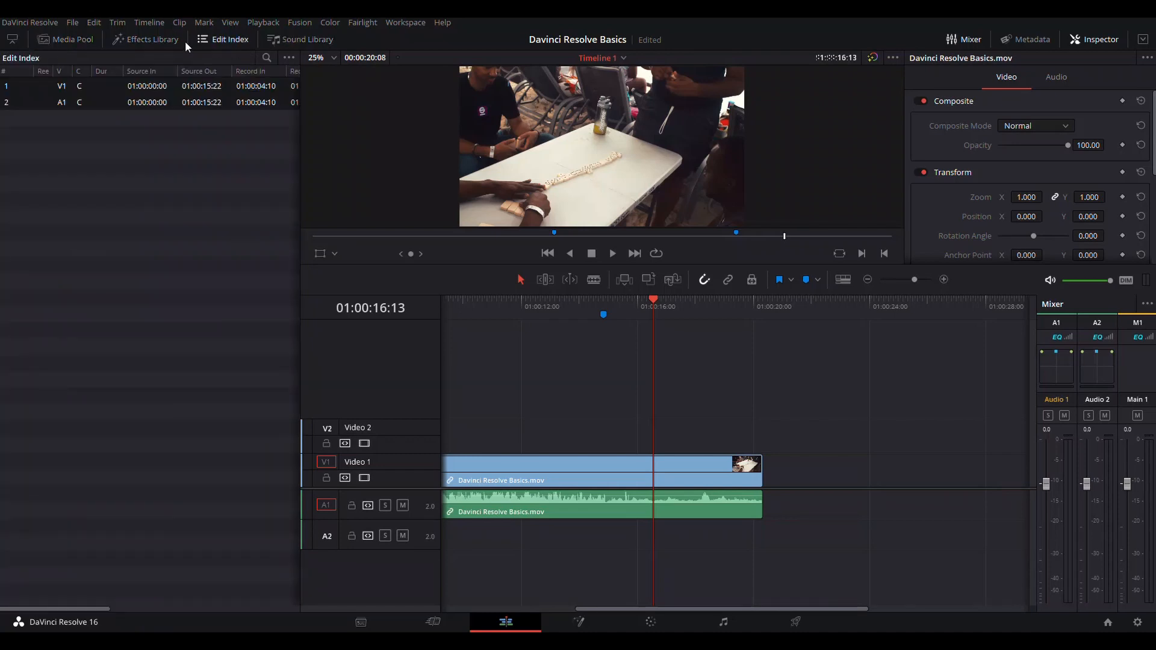
{"action": "left_click", "coordinate": [159, 38]}
{"action": "left_click", "coordinate": [75, 41]}
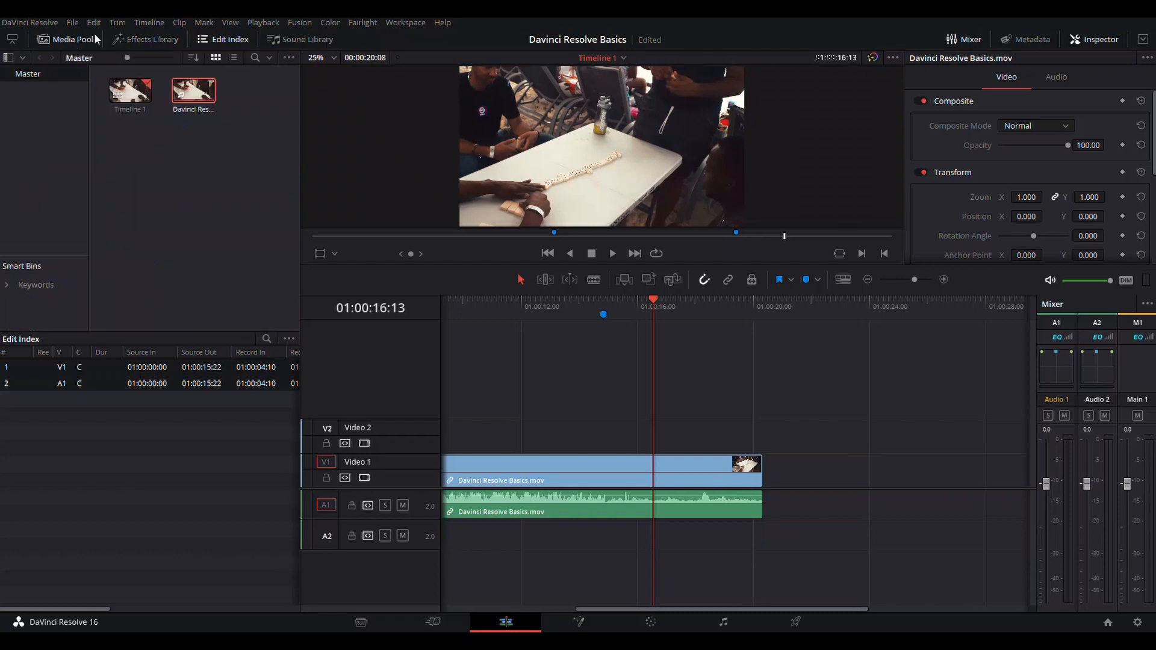
{"action": "left_click", "coordinate": [146, 40]}
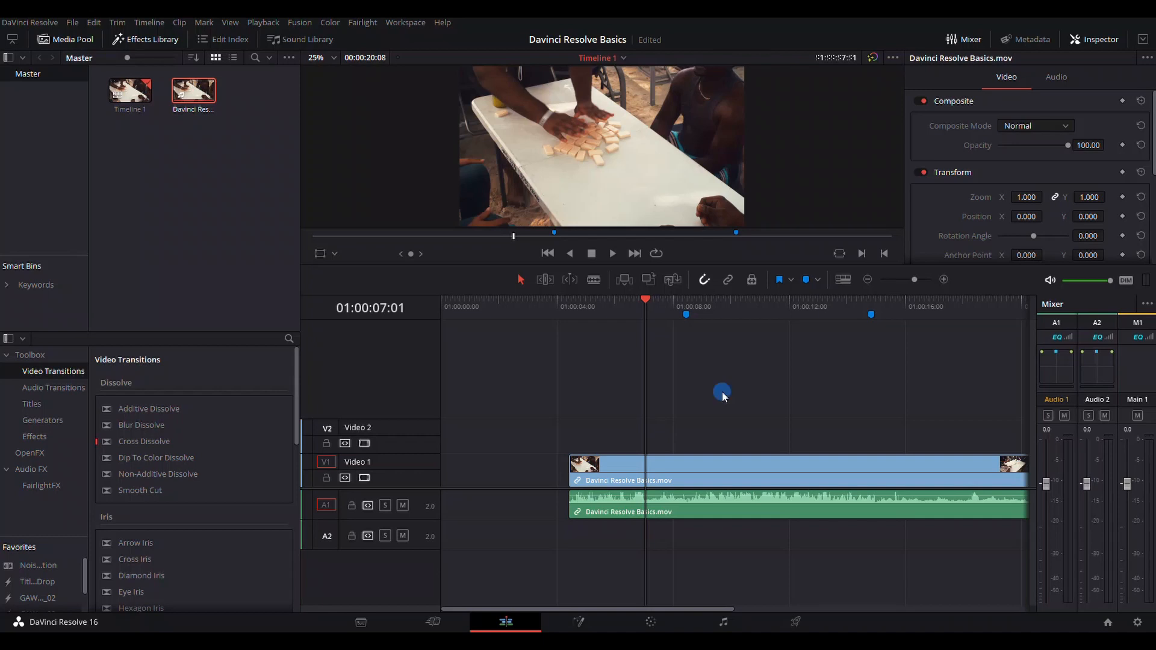
Delete the video and audio clips from Timeline 1, place Davinci Resolve Basics.mov there again and clear it once more
{"action": "left_click_drag", "start_coordinate": [721, 392], "coordinate": [744, 570]}
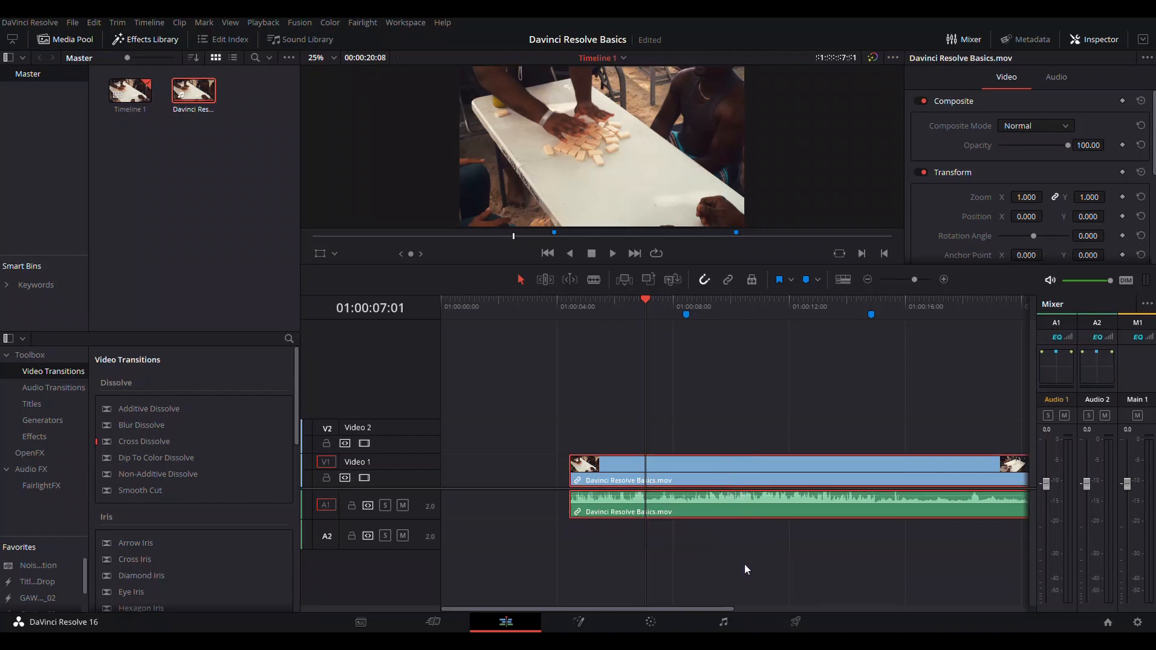
{"action": "key", "text": "Delete"}
{"action": "left_click_drag", "start_coordinate": [180, 94], "coordinate": [559, 487]}
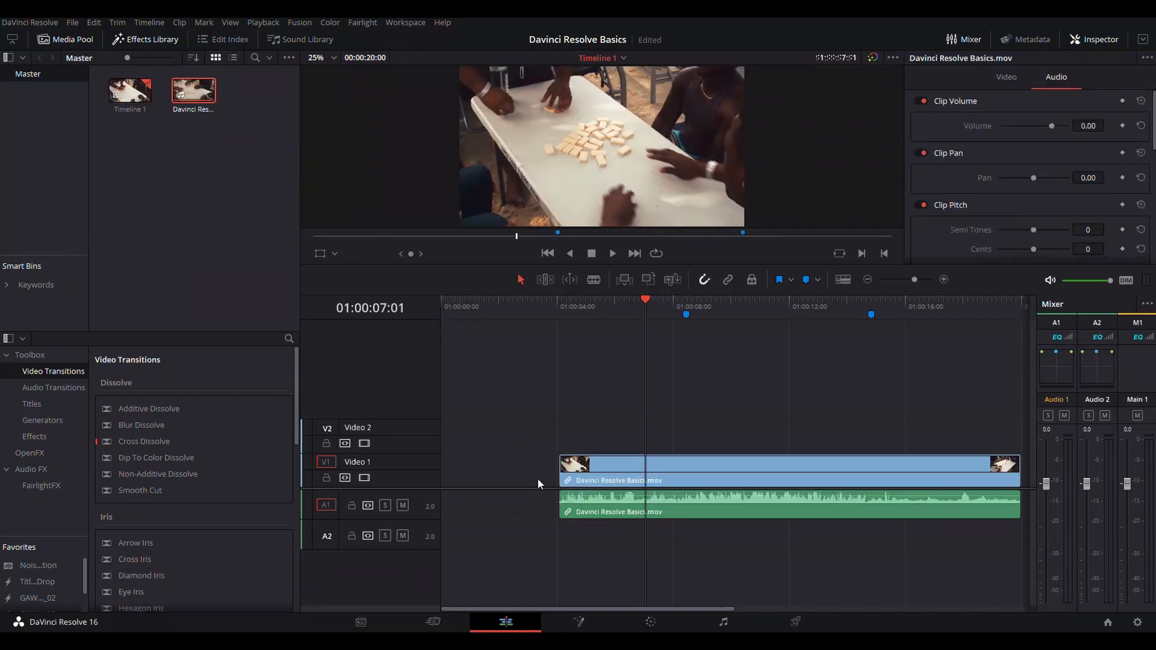
{"action": "key", "text": "Delete"}
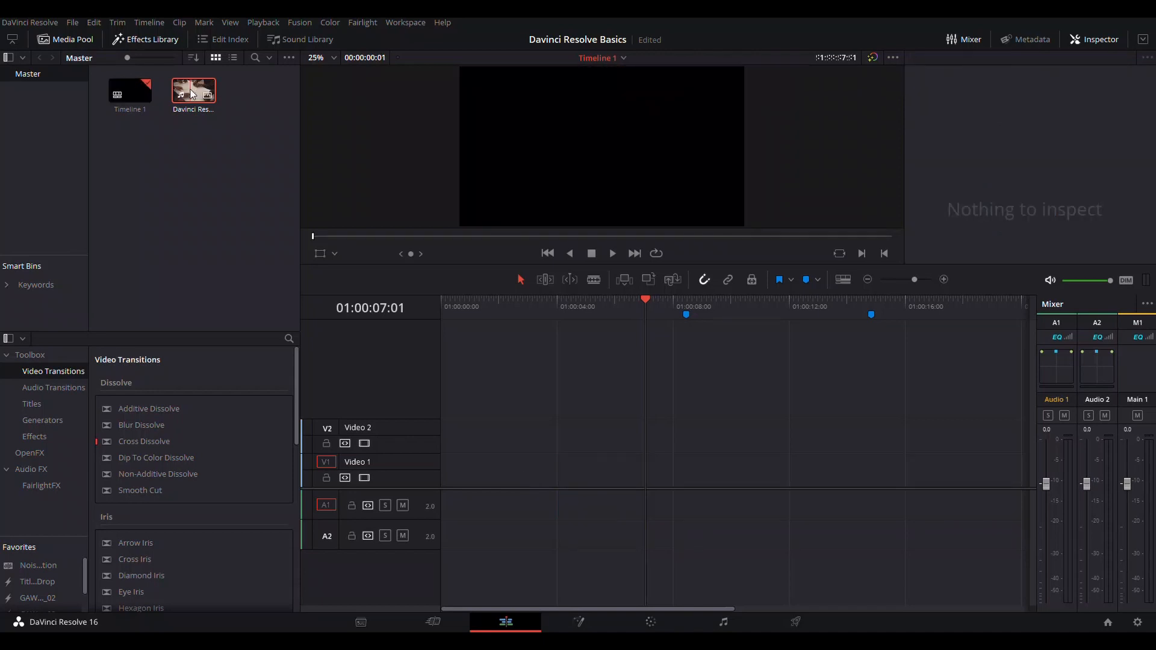
Load Davinci Resolve Basics.mov in the source viewer and place its video and audio separately on Video 1 and Audio 1
{"action": "double_click", "coordinate": [192, 93]}
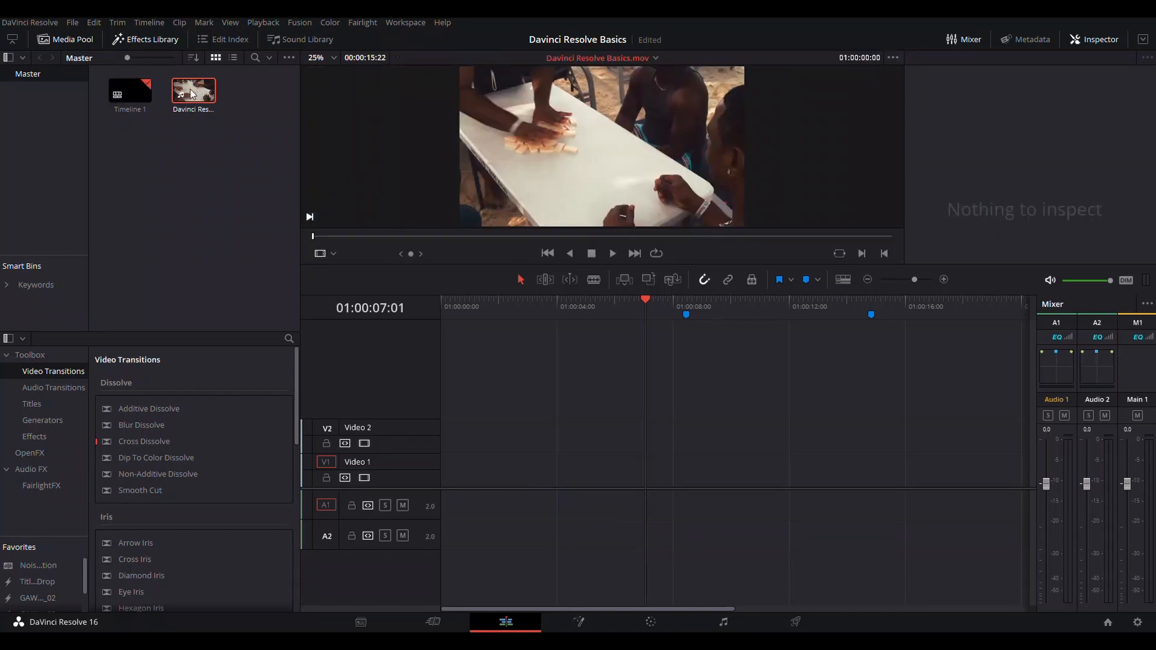
{"action": "mouse_move", "coordinate": [571, 212]}
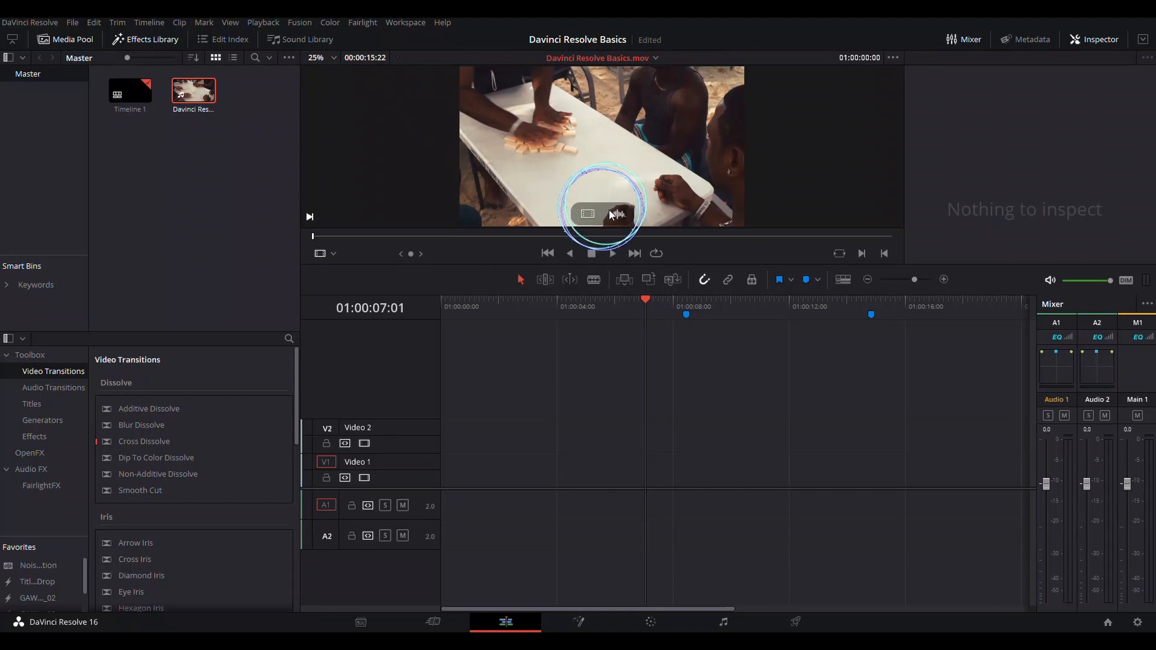
{"action": "left_click_drag", "start_coordinate": [617, 214], "coordinate": [601, 526]}
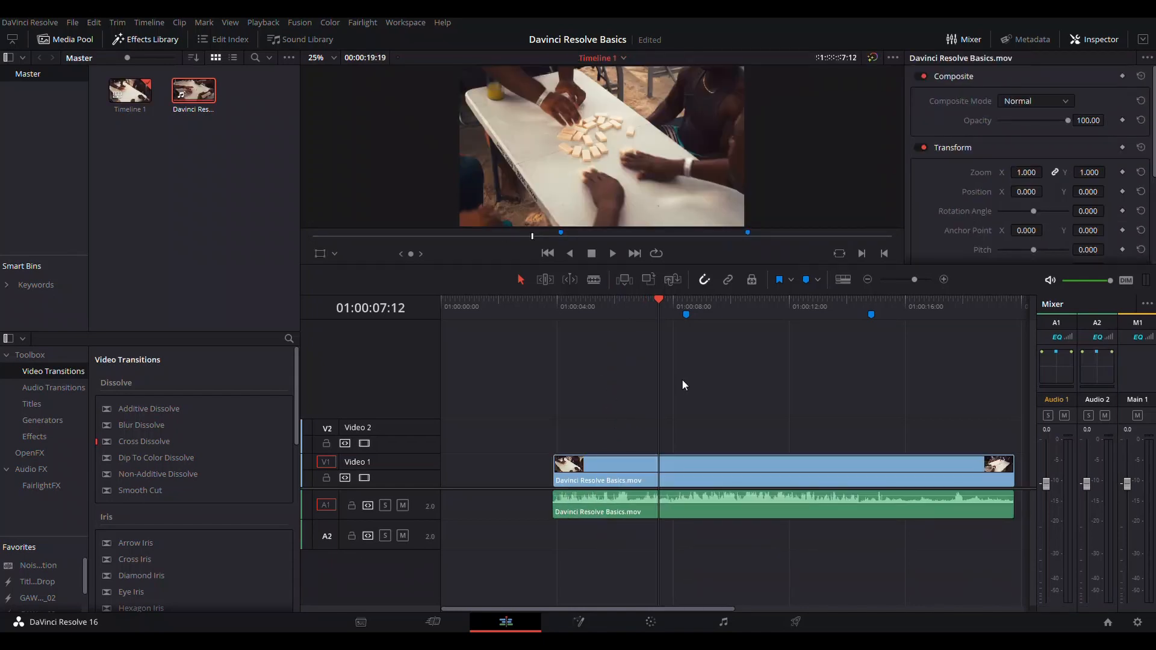
Play the timeline to 01:00:07:22, split the video and audio there, and return to the Selection tool
{"action": "key", "text": "space"}
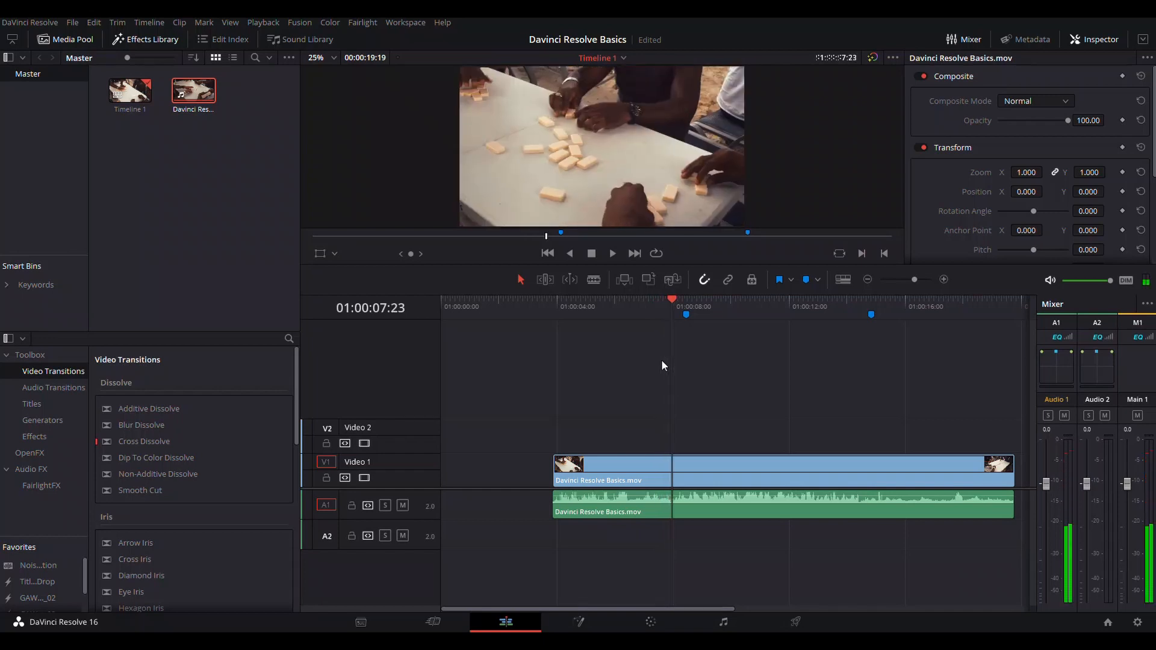
{"action": "key", "text": "space"}
{"action": "key", "text": "ctrl+b"}
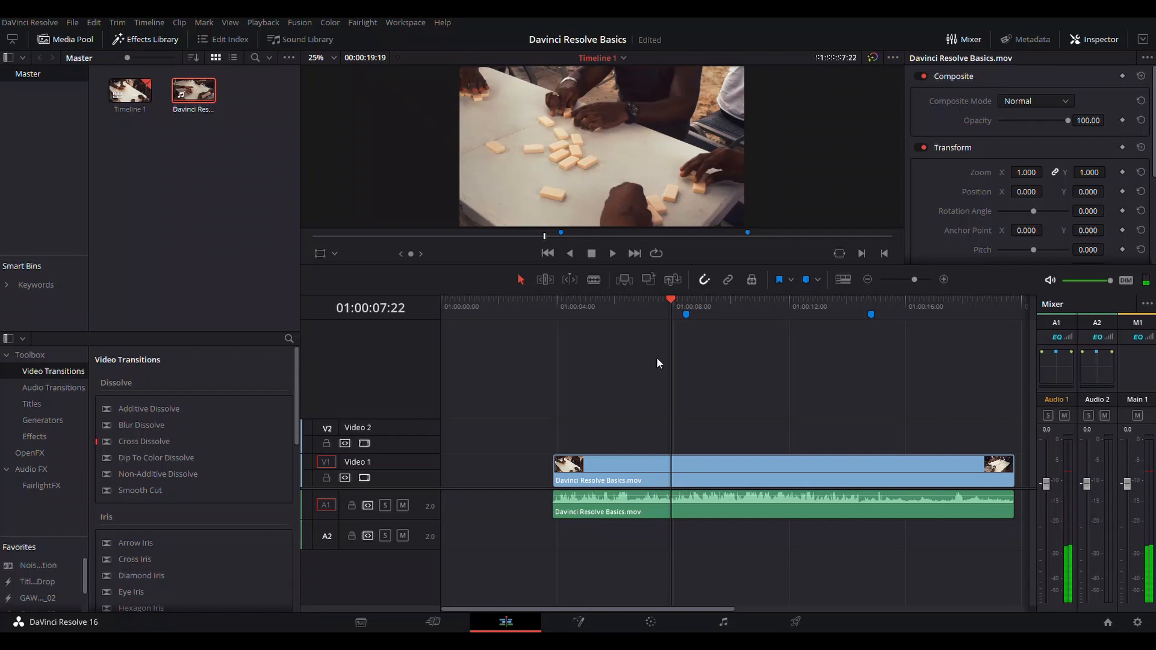
{"action": "left_click", "coordinate": [592, 280]}
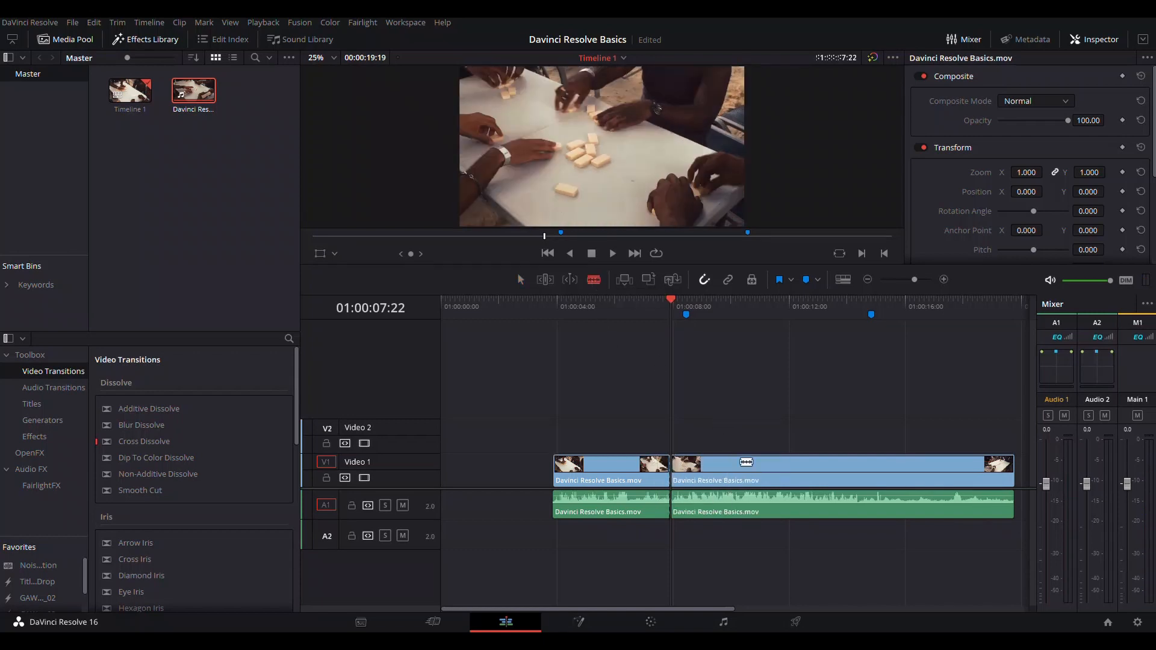
{"action": "left_click", "coordinate": [522, 279]}
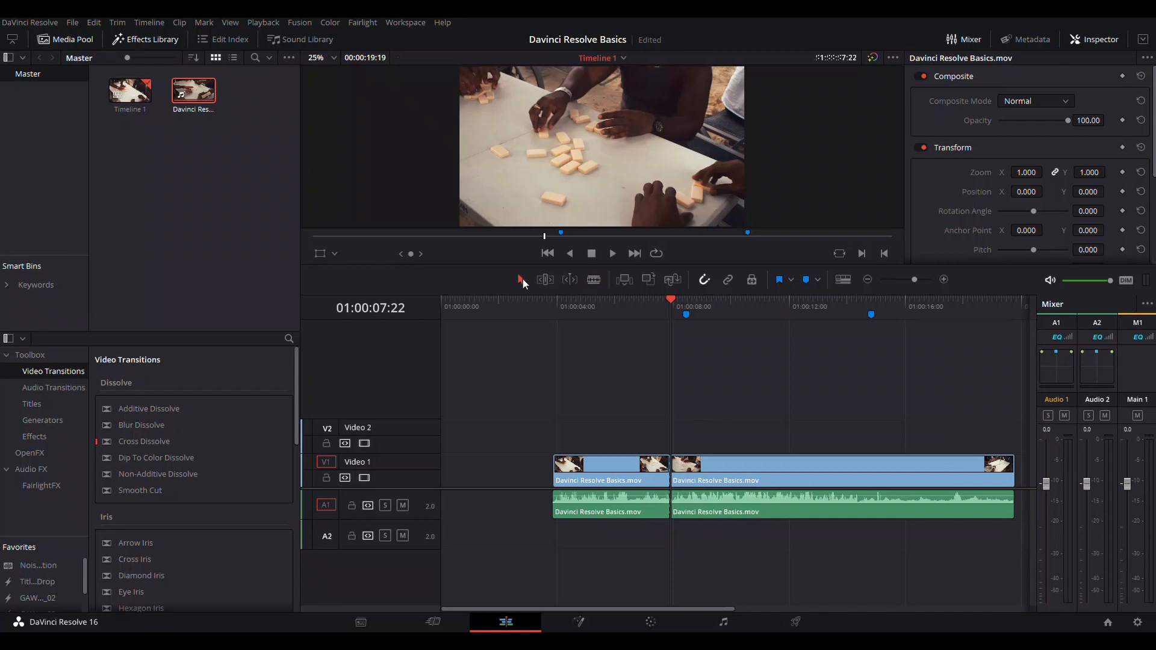
Scrub the playhead from the first clip's start at 01:00:03:21 towards the cut to check snapping
{"action": "left_click", "coordinate": [732, 468]}
{"action": "left_click", "coordinate": [742, 535]}
{"action": "left_click", "coordinate": [558, 322]}
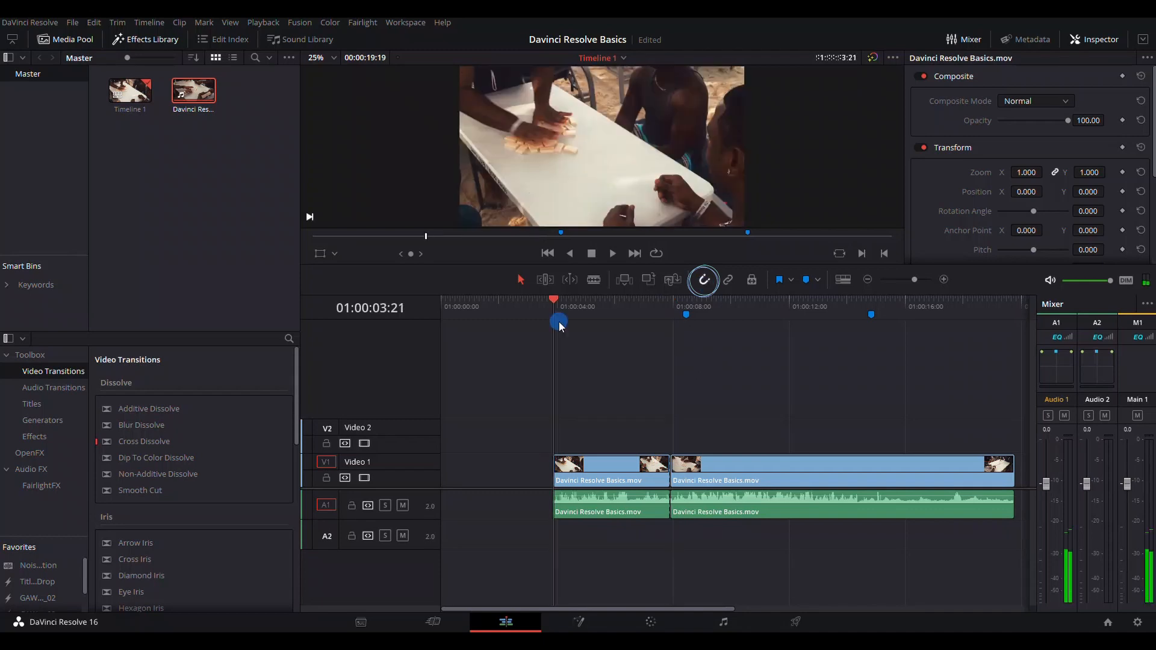
{"action": "left_click_drag", "start_coordinate": [559, 321], "coordinate": [593, 322]}
{"action": "mouse_move", "coordinate": [664, 331]}
{"action": "left_mouse_down"}
{"action": "mouse_move", "coordinate": [555, 351]}
{"action": "mouse_move", "coordinate": [673, 350]}
{"action": "left_mouse_up"}
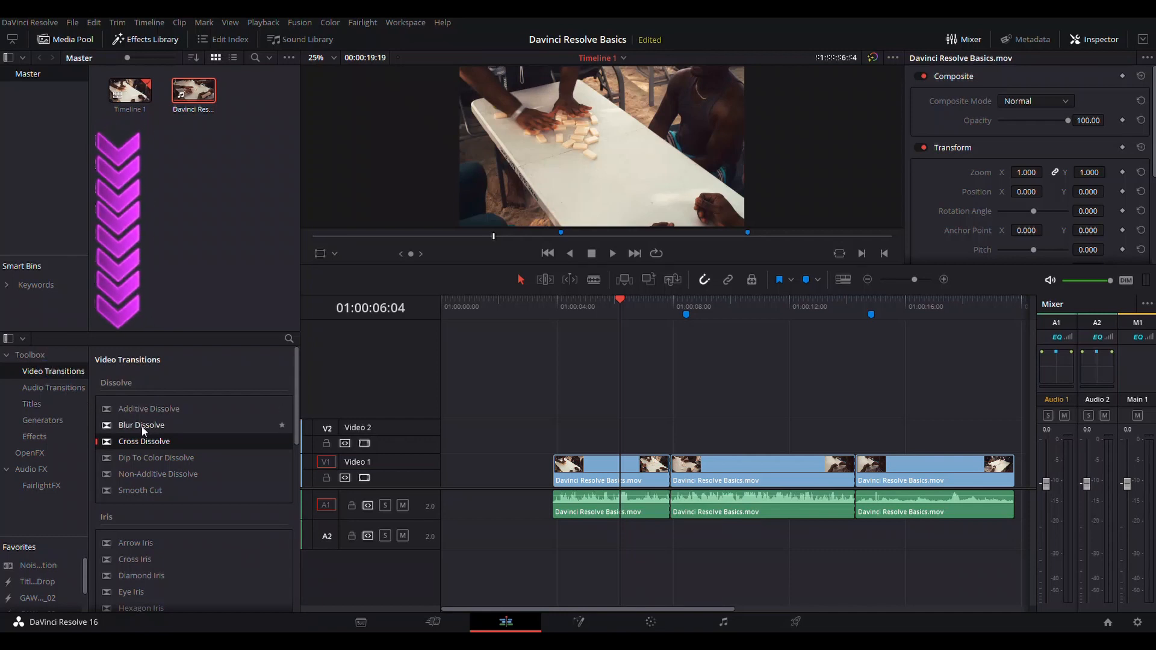
Add a Blur Dissolve transition at the cut between the first and second video clips
{"action": "left_click_drag", "start_coordinate": [142, 426], "coordinate": [660, 474]}
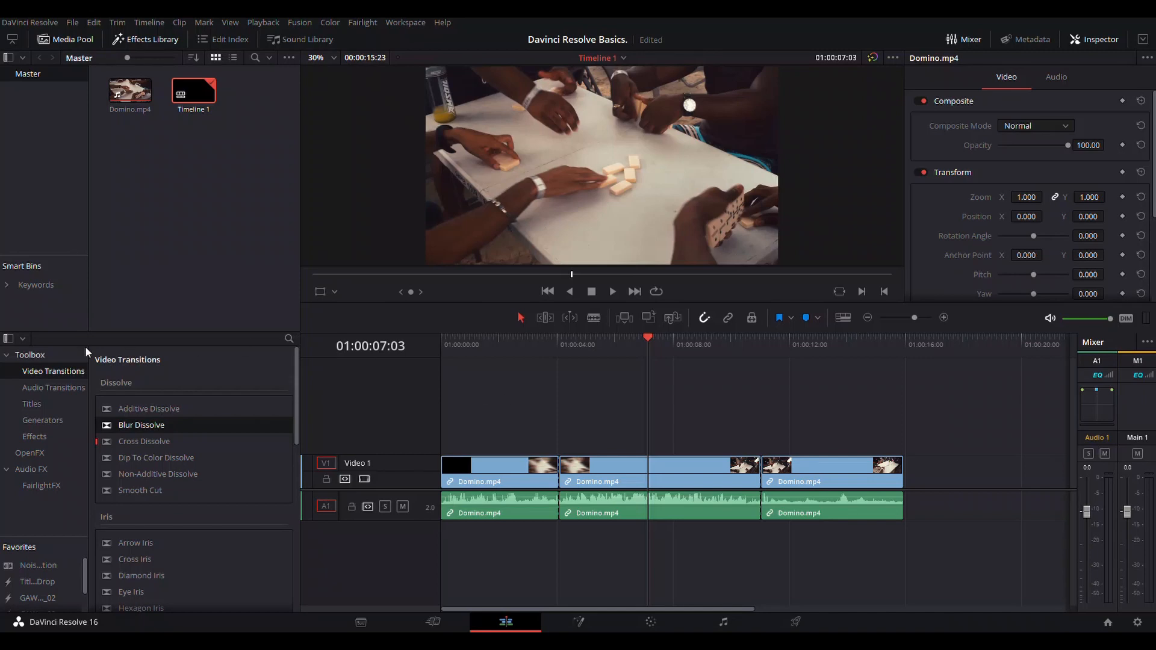
Add a Text title on a new video track above the Domino.mp4 clips, starting at 01:00:07:03
{"action": "left_click", "coordinate": [31, 404]}
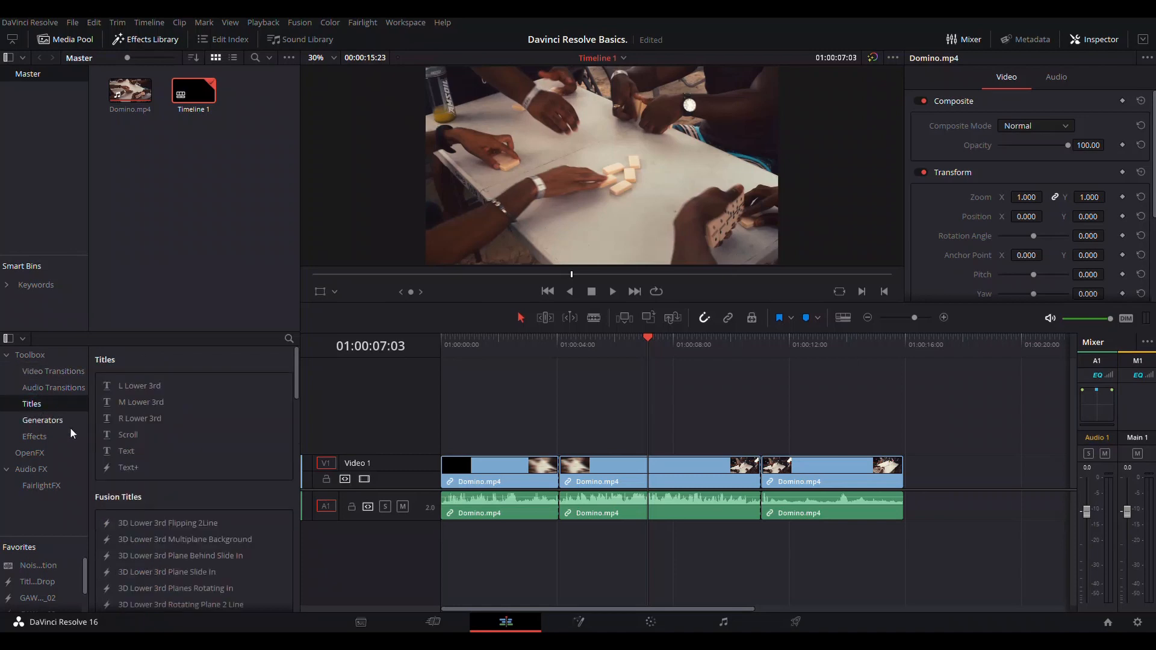
{"action": "left_click_drag", "start_coordinate": [121, 450], "coordinate": [132, 449]}
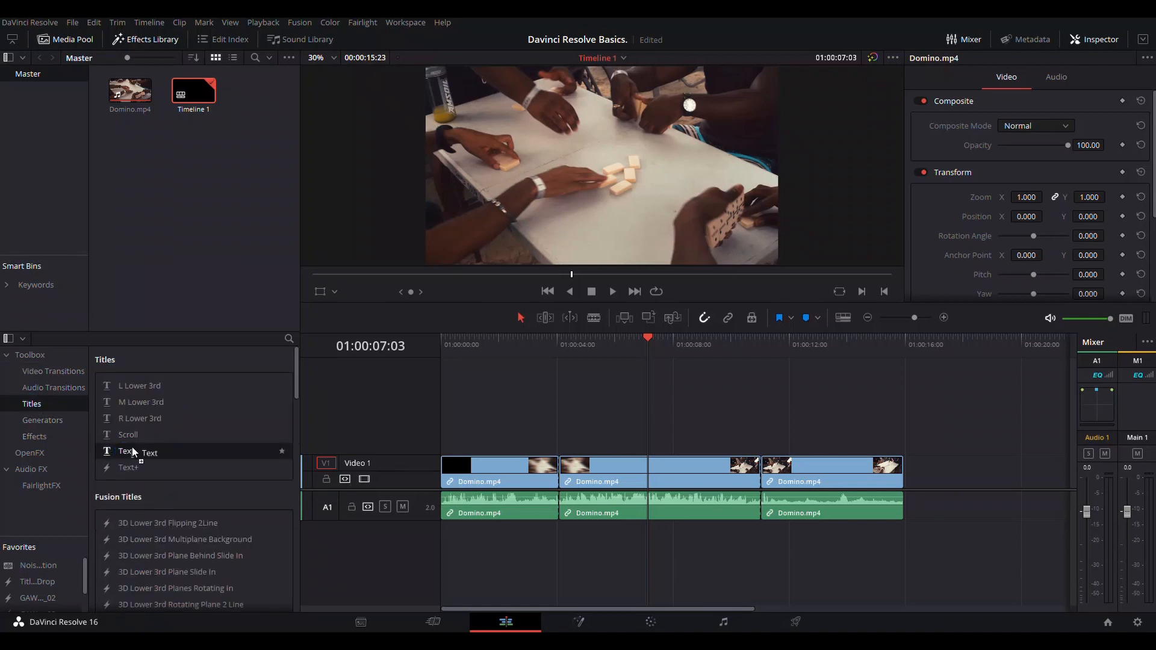
{"action": "left_click_drag", "start_coordinate": [338, 409], "coordinate": [656, 433]}
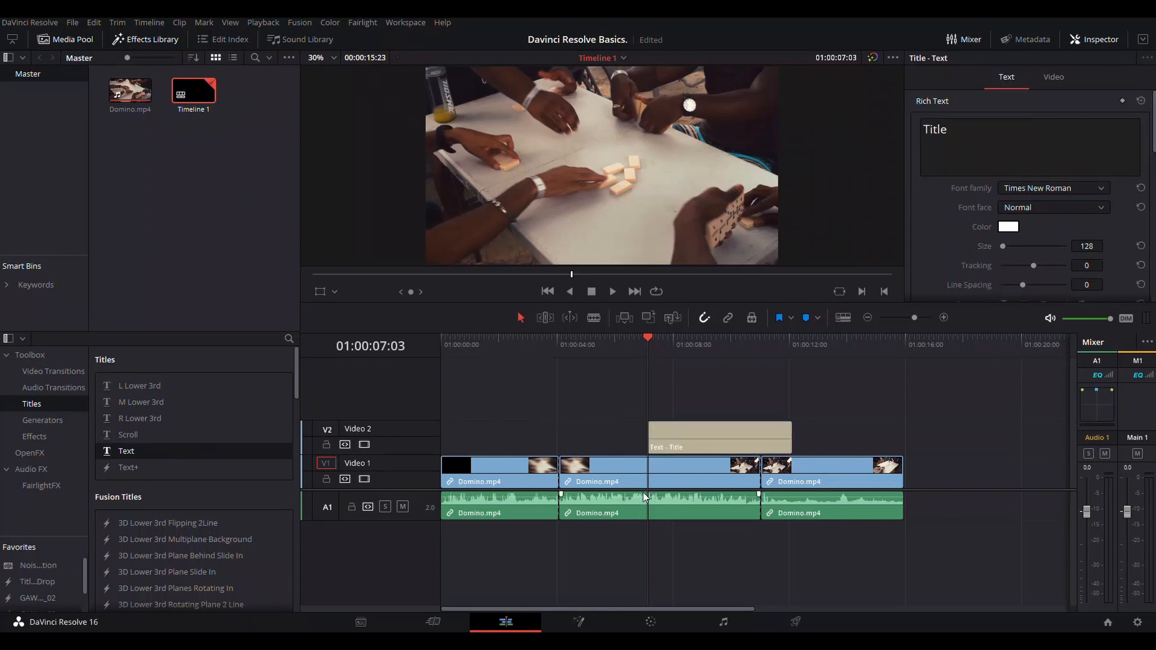
Replace the title's placeholder text with "Domino"
{"action": "left_click_drag", "start_coordinate": [951, 129], "coordinate": [921, 129]}
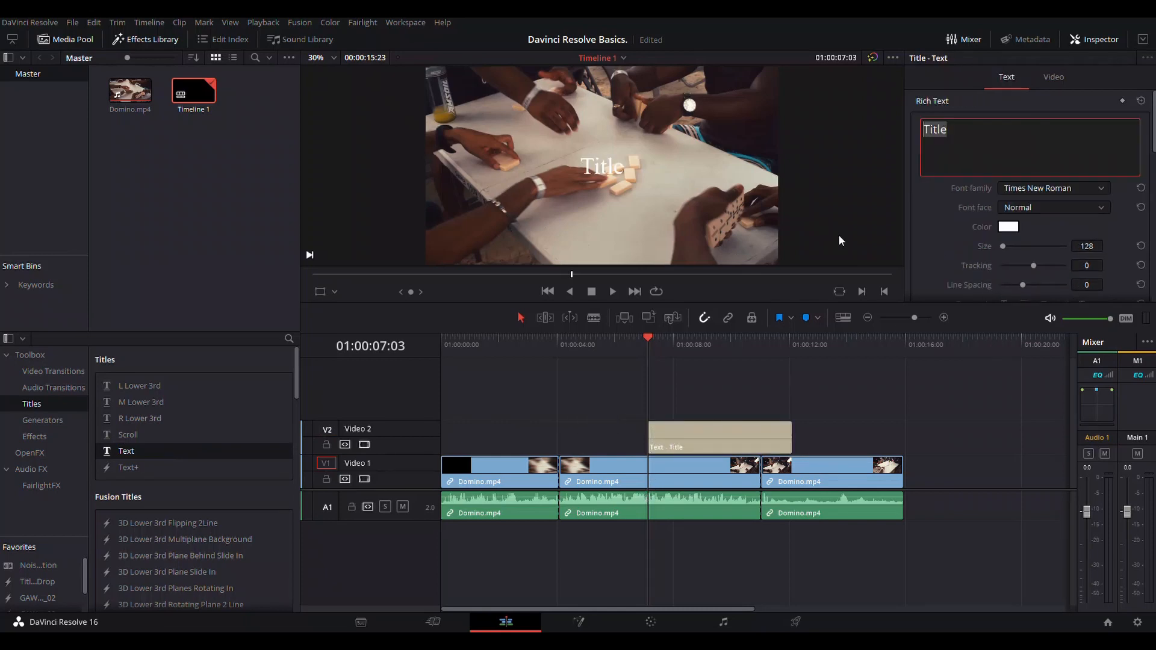
{"action": "type", "text": "Do"}
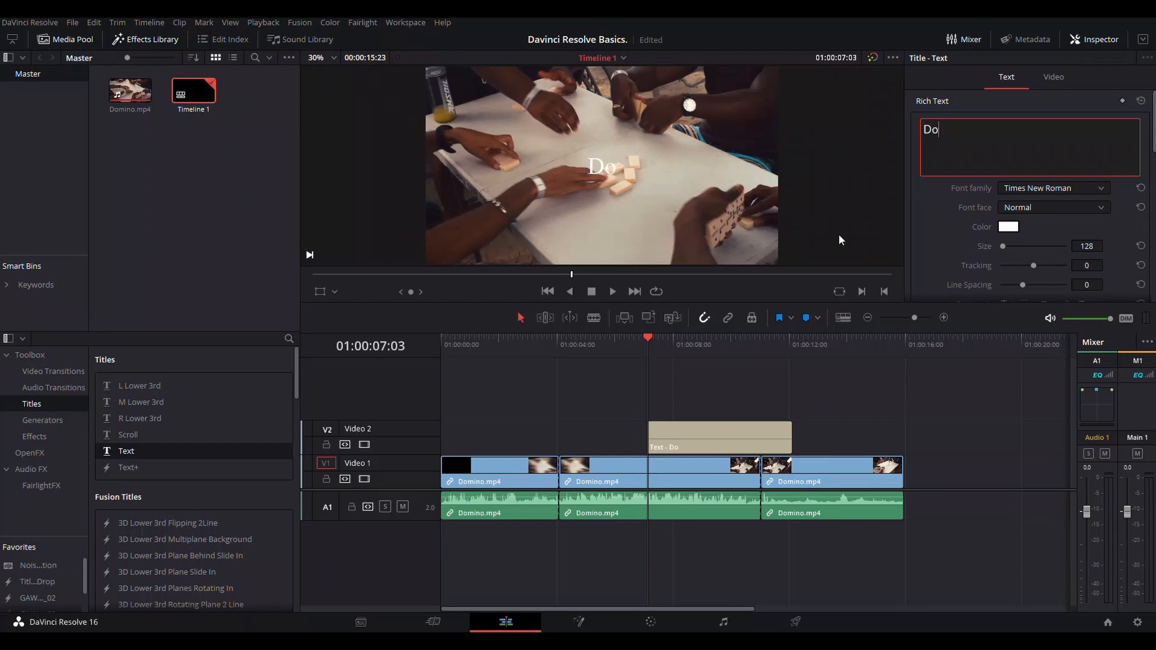
{"action": "type", "text": "mino"}
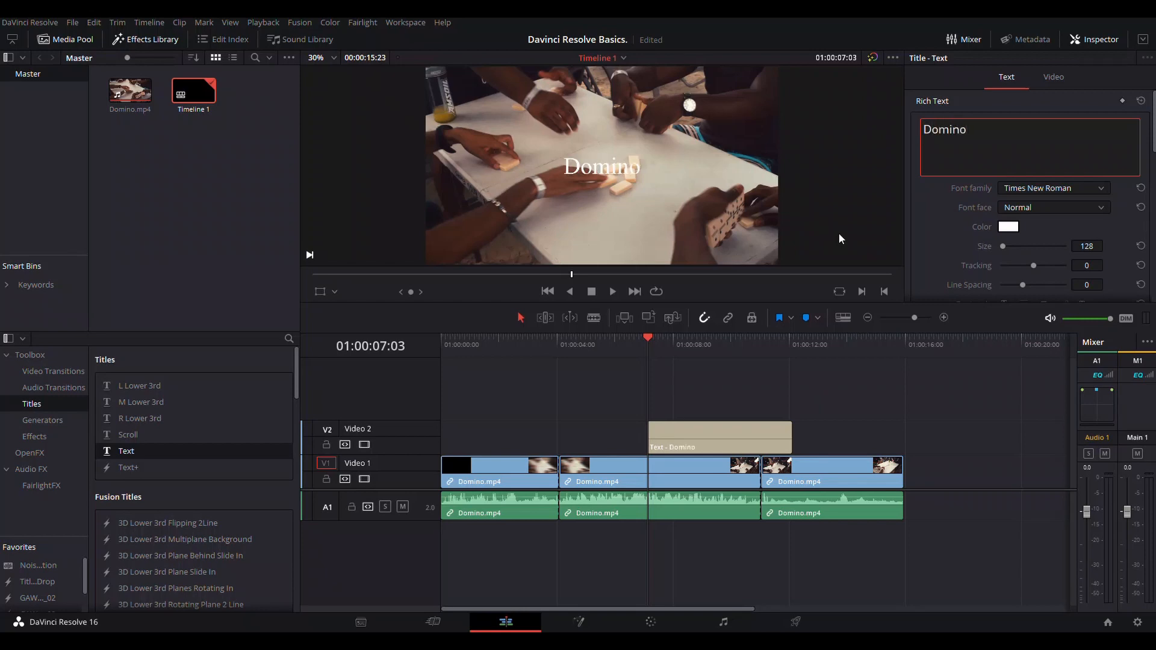
{"action": "left_click", "coordinate": [664, 472]}
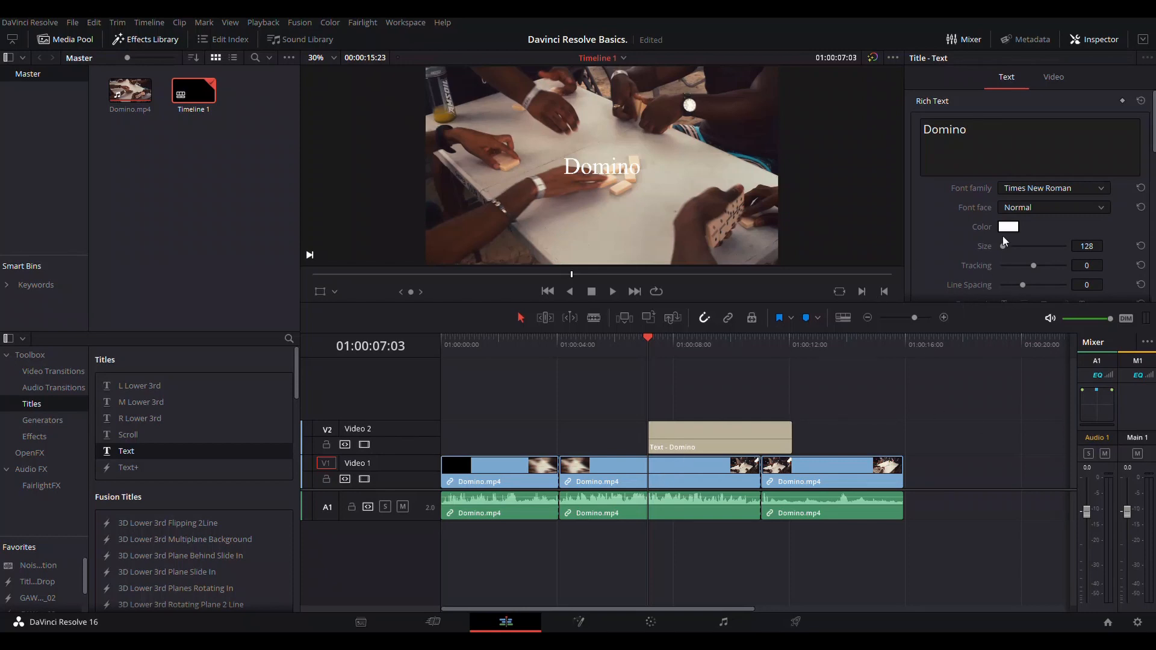
Format the Domino title with the THORN font, a red colour and a larger size of about 215
{"action": "left_click", "coordinate": [1037, 189]}
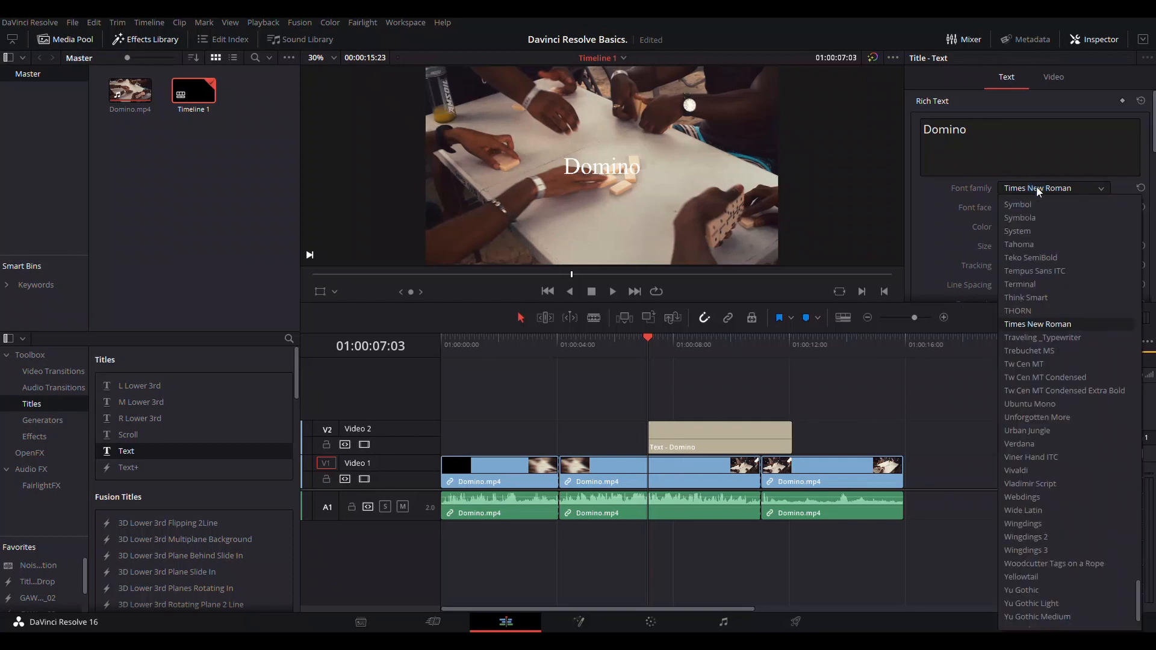
{"action": "left_click", "coordinate": [1030, 312]}
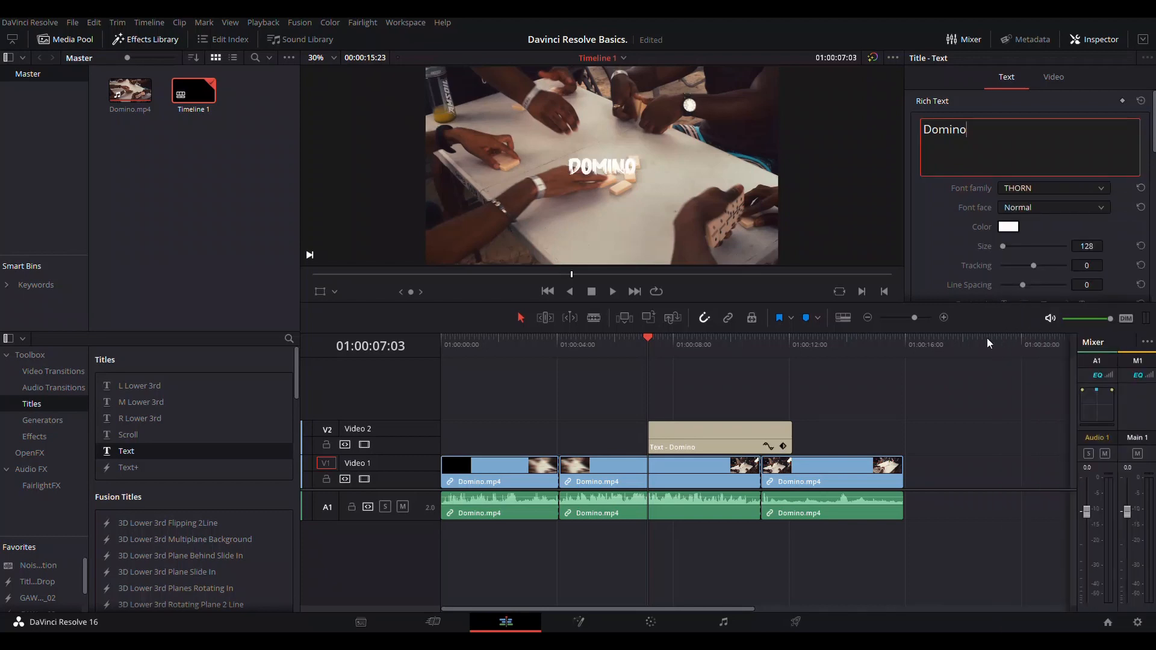
{"action": "left_click", "coordinate": [1008, 227]}
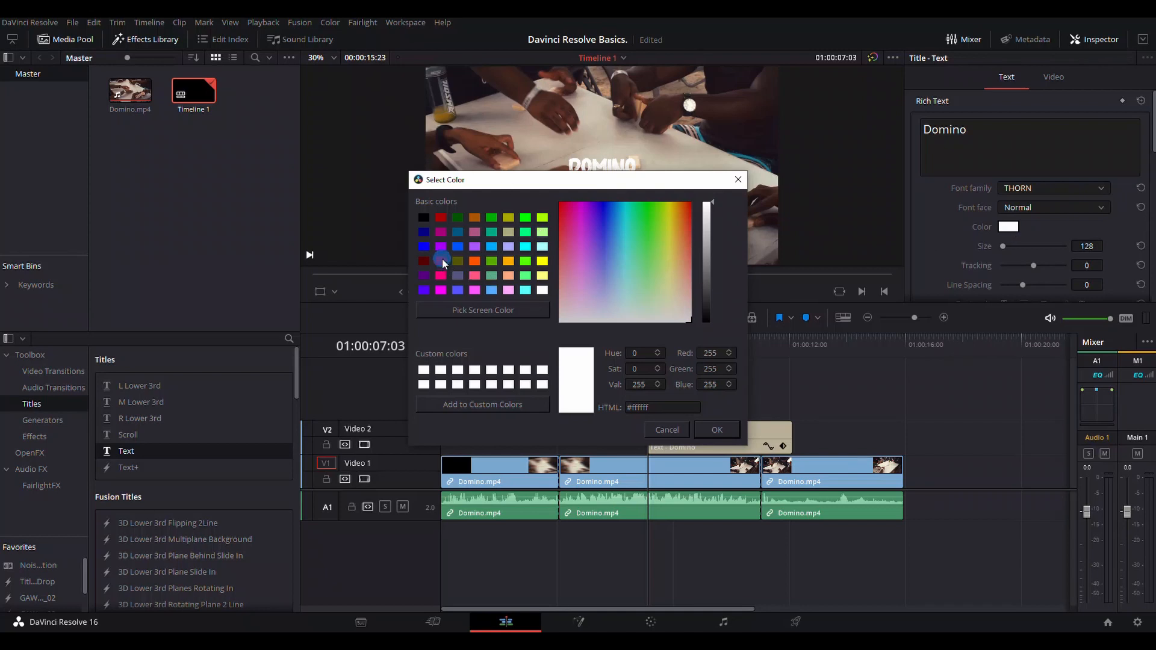
{"action": "left_click", "coordinate": [441, 259]}
{"action": "left_click", "coordinate": [716, 431]}
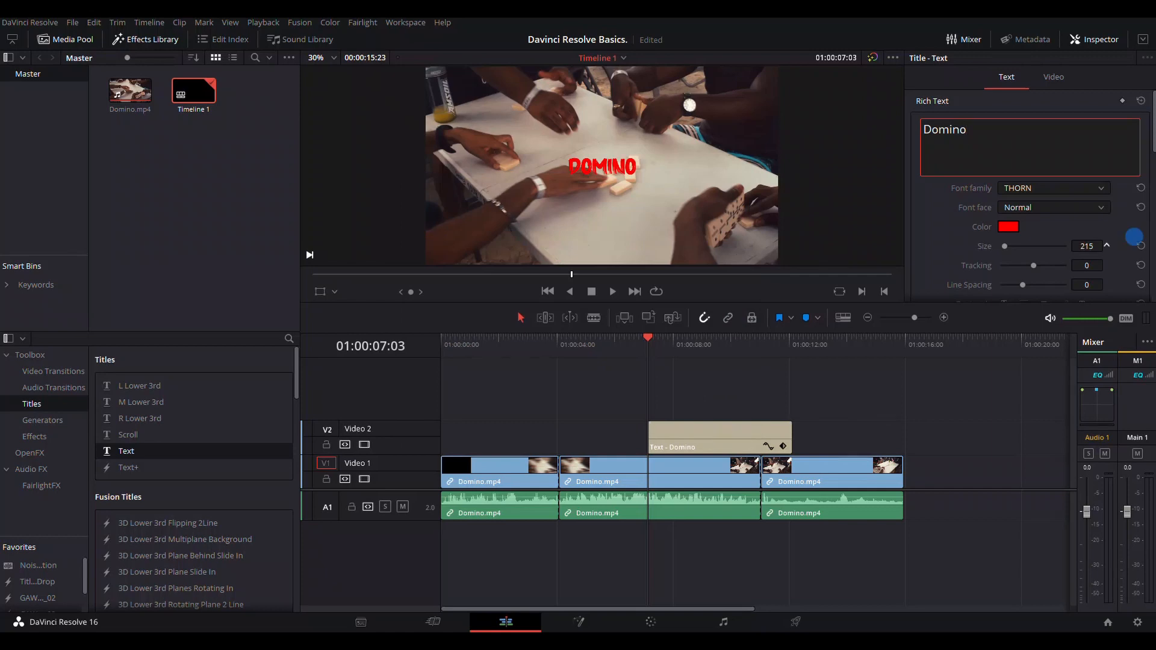
{"action": "mouse_move", "coordinate": [1087, 245]}
{"action": "left_mouse_down"}
{"action": "mouse_move", "coordinate": [1114, 241]}
{"action": "mouse_move", "coordinate": [1066, 244]}
{"action": "left_mouse_up"}
{"action": "scroll", "coordinate": [1047, 207], "scroll_direction": "down", "scroll_amount": 5}
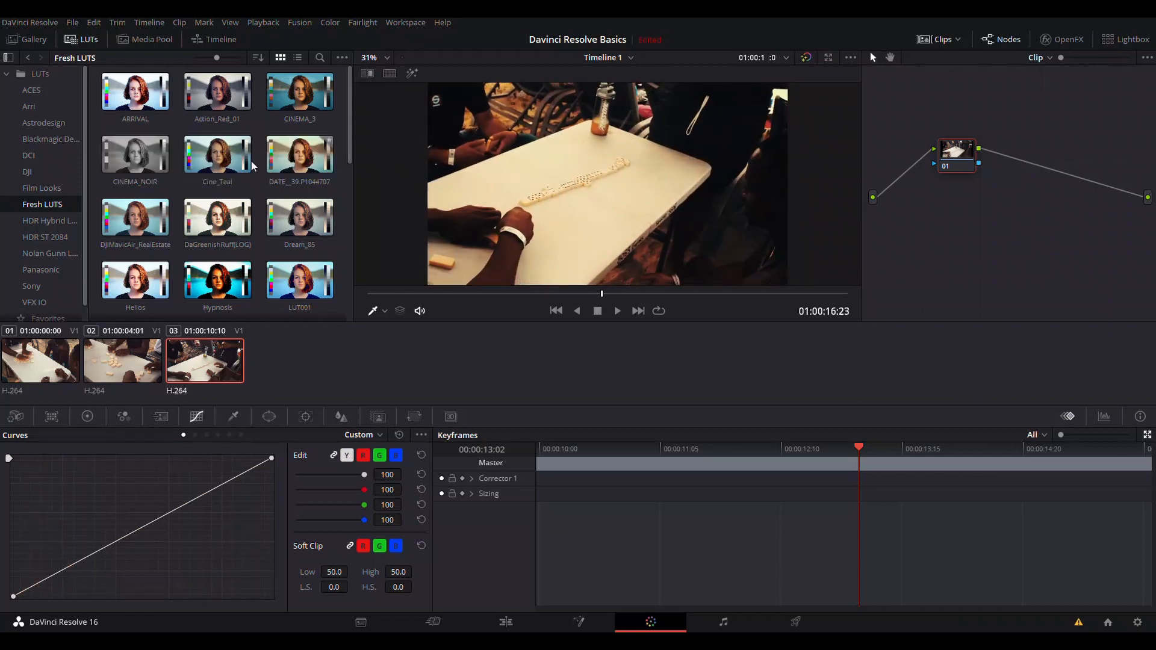
Apply the CINEMA_NOIR LUT from Fresh LUTS to the third clip
{"action": "left_click", "coordinate": [133, 156]}
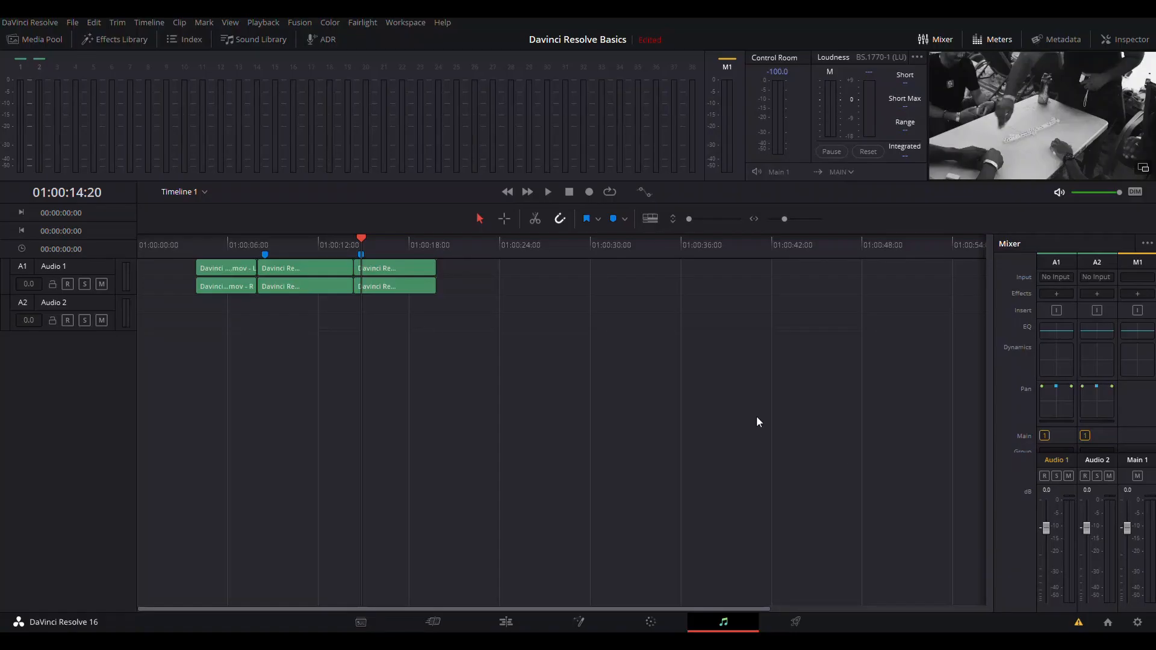
Look at the FairlightFX and VST effect choices for the Audio 1 channel
{"action": "left_click", "coordinate": [1056, 293]}
{"action": "mouse_move", "coordinate": [1077, 306]}
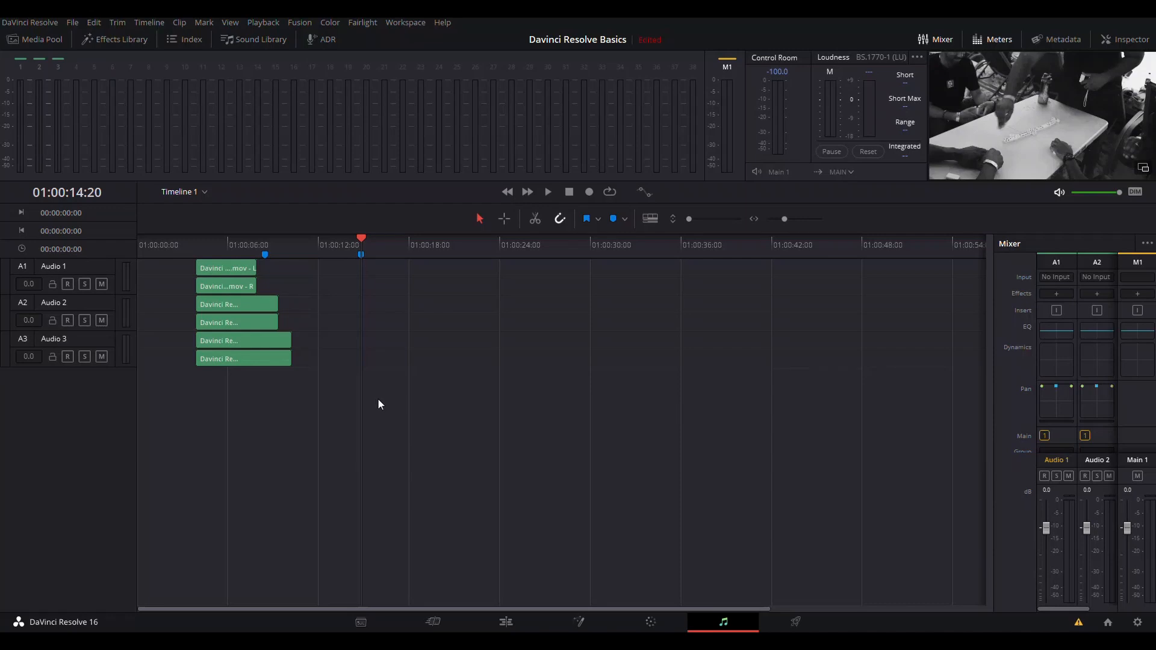
{"action": "left_click", "coordinate": [1055, 295]}
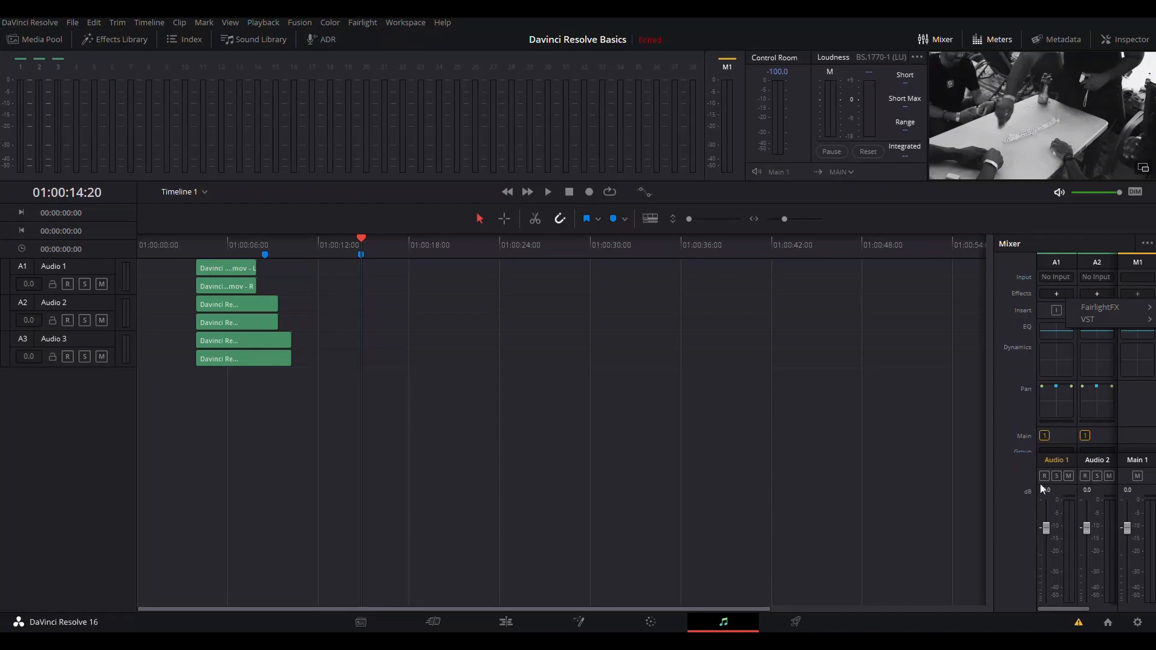
{"action": "left_click", "coordinate": [1096, 609]}
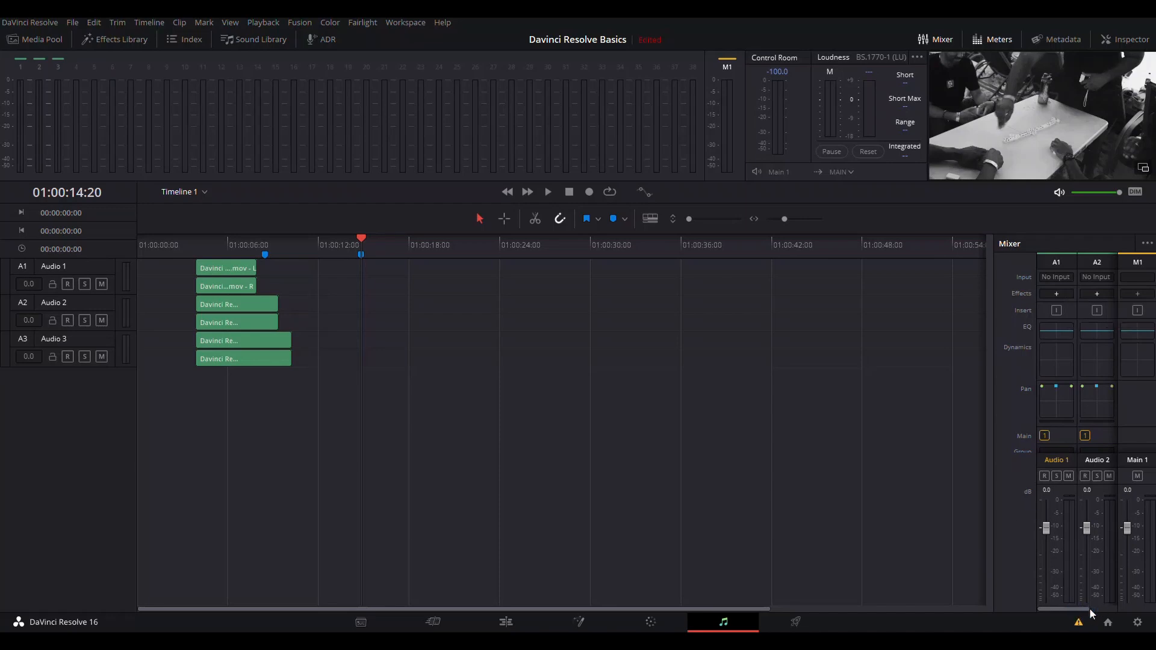
{"action": "left_click_drag", "start_coordinate": [1078, 609], "coordinate": [1116, 610]}
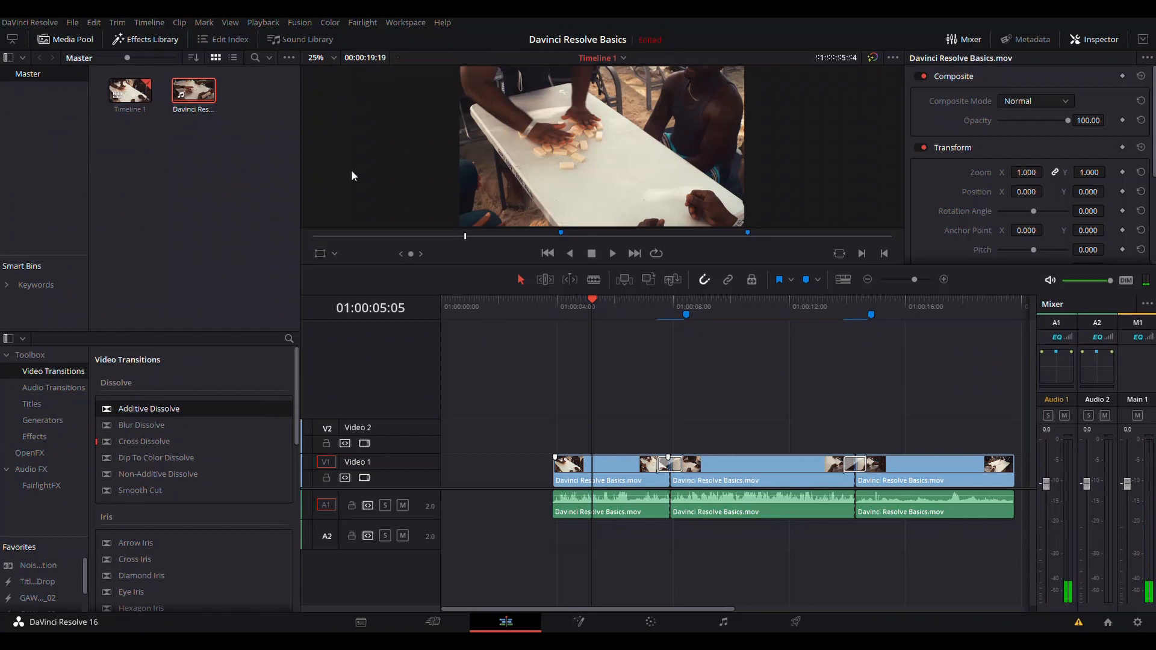
Open Quick Export for the timeline
{"action": "left_click", "coordinate": [71, 23]}
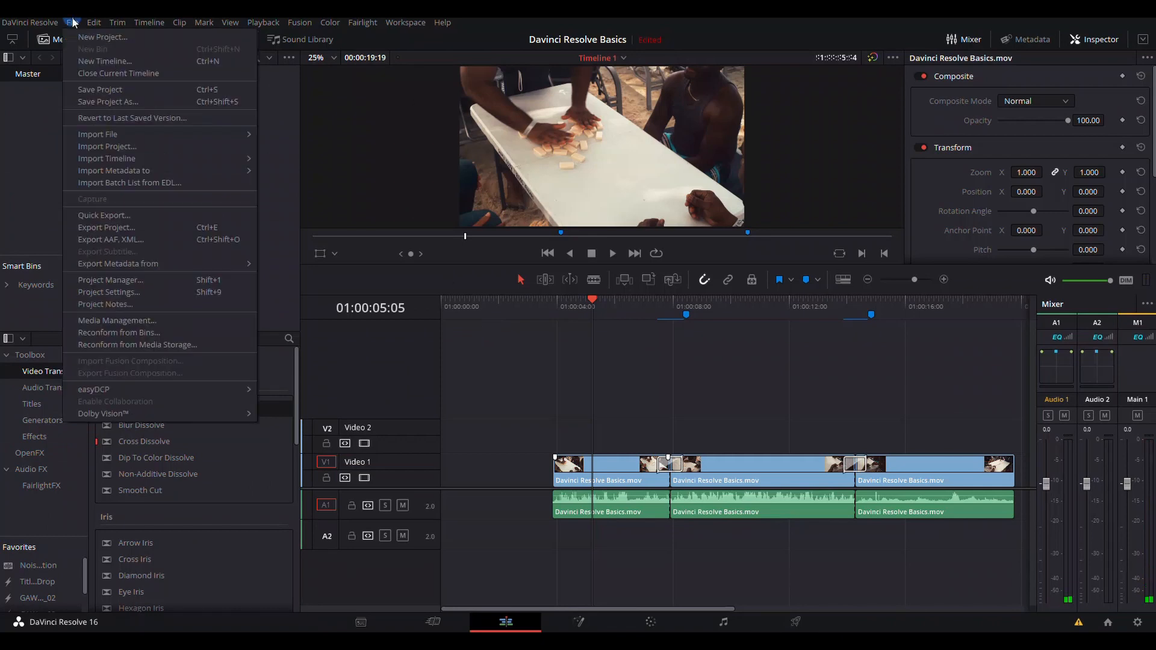
{"action": "left_click", "coordinate": [131, 215]}
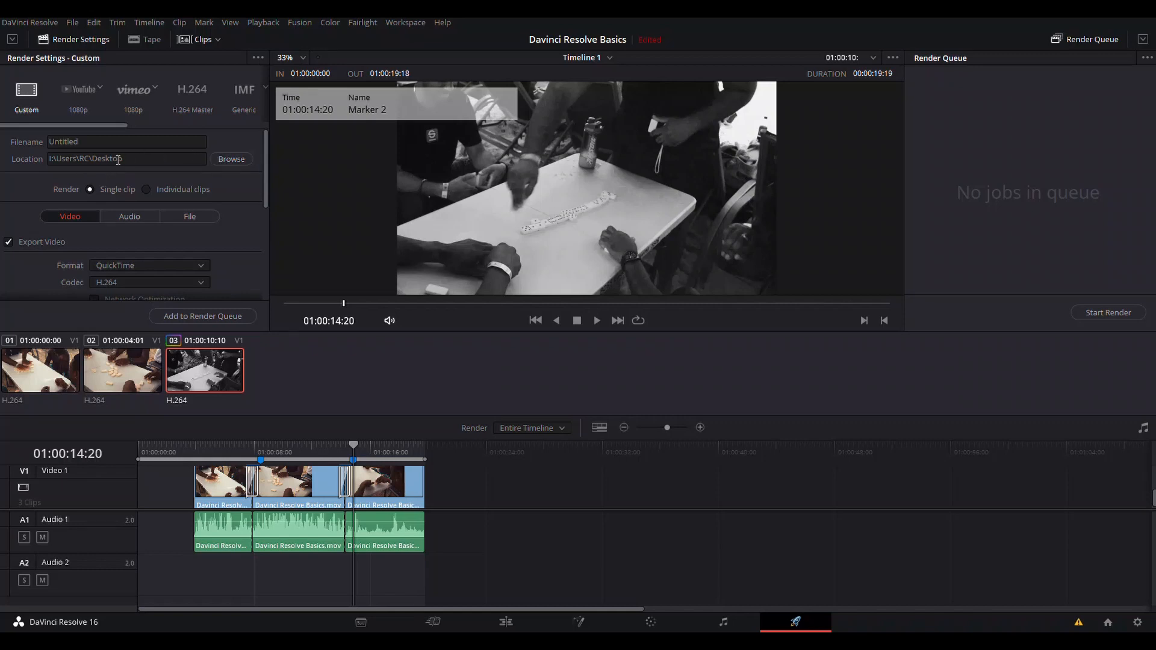
Review the custom render settings on the Deliver page, including format, resolution, frame rate, quality and the advanced settings
{"action": "left_click", "coordinate": [200, 266]}
{"action": "left_click", "coordinate": [199, 264]}
{"action": "left_click_drag", "start_coordinate": [267, 197], "coordinate": [263, 258]}
{"action": "left_click", "coordinate": [143, 213]}
{"action": "left_click", "coordinate": [144, 212]}
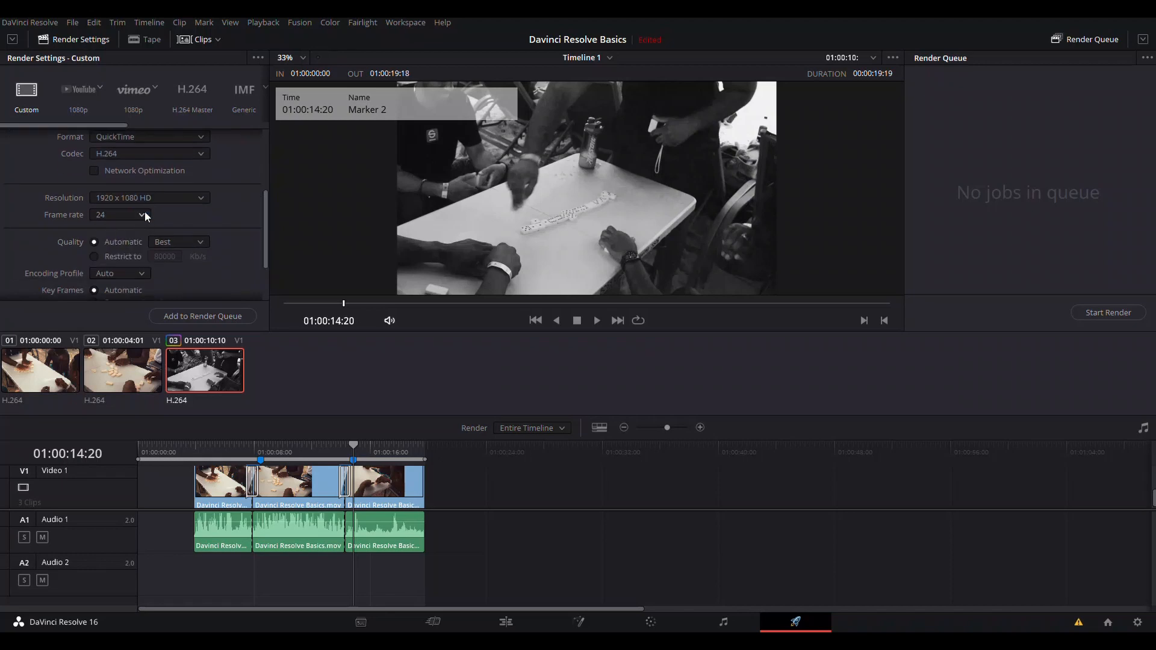
{"action": "left_click_drag", "start_coordinate": [266, 207], "coordinate": [262, 273]}
{"action": "left_click", "coordinate": [13, 274]}
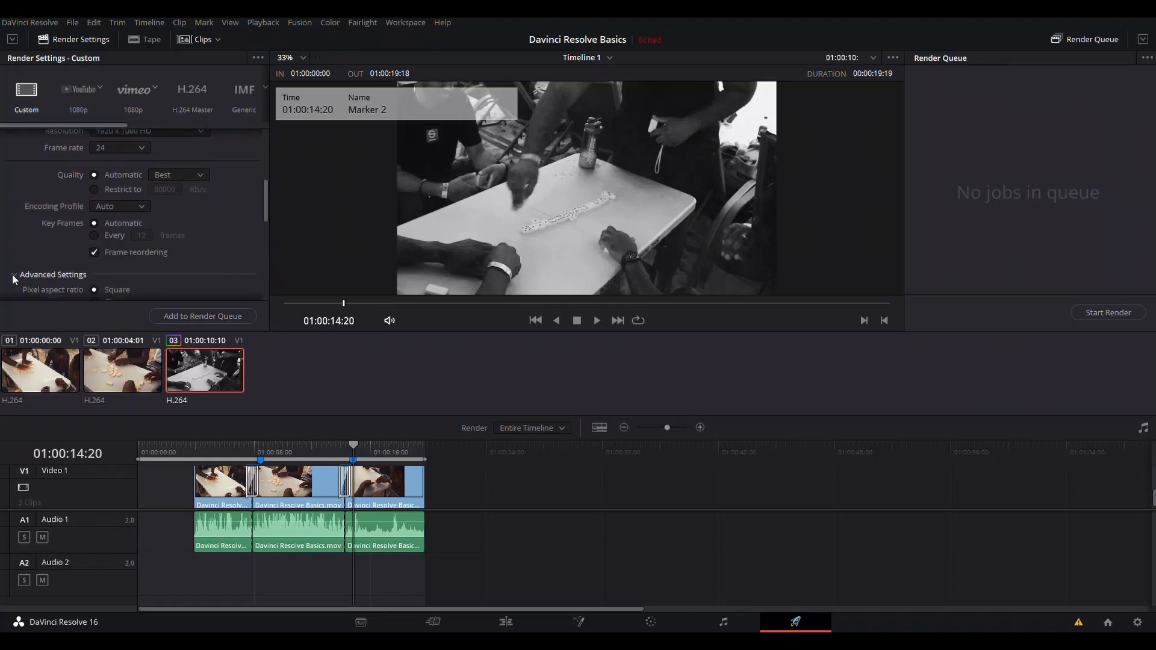
{"action": "scroll", "coordinate": [15, 265], "scroll_direction": "down", "scroll_amount": 1}
{"action": "left_click", "coordinate": [16, 253]}
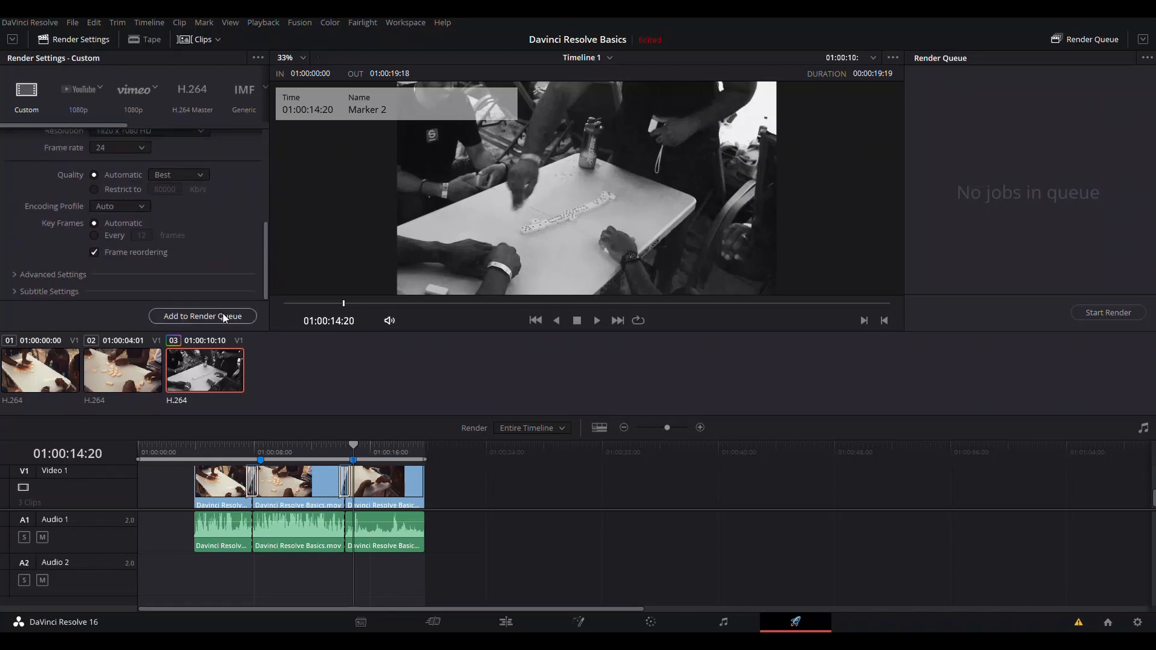
Add Timeline 1 to the render queue with the custom QuickTime H.264 settings and start the render
{"action": "left_click", "coordinate": [227, 316]}
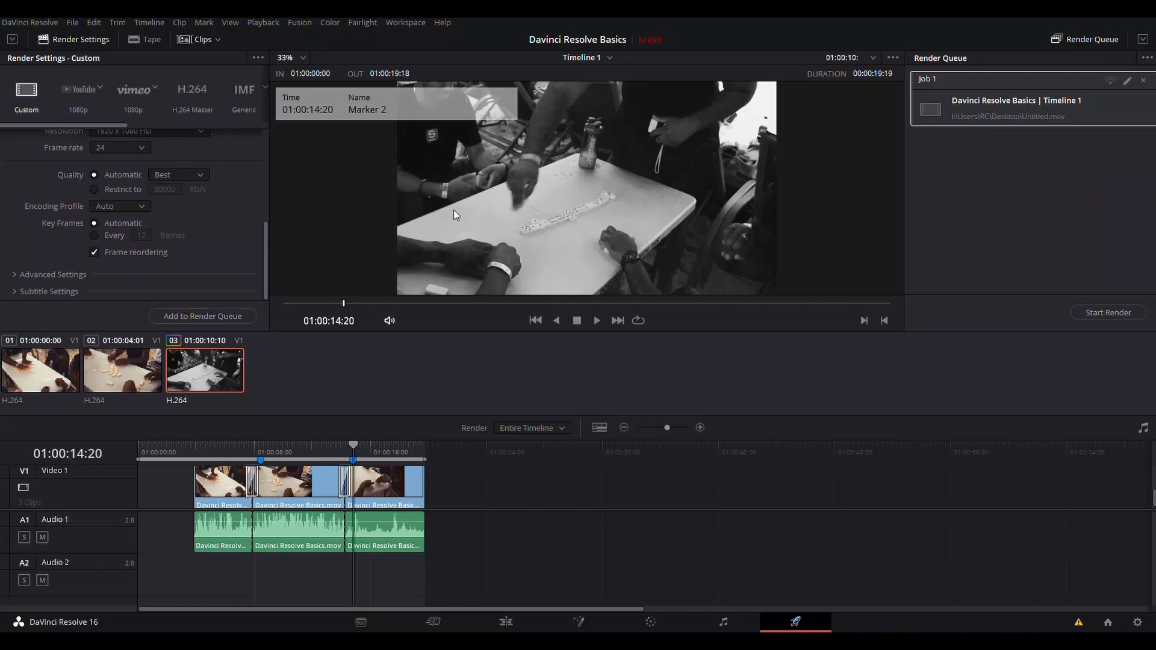
{"action": "left_click", "coordinate": [1099, 313]}
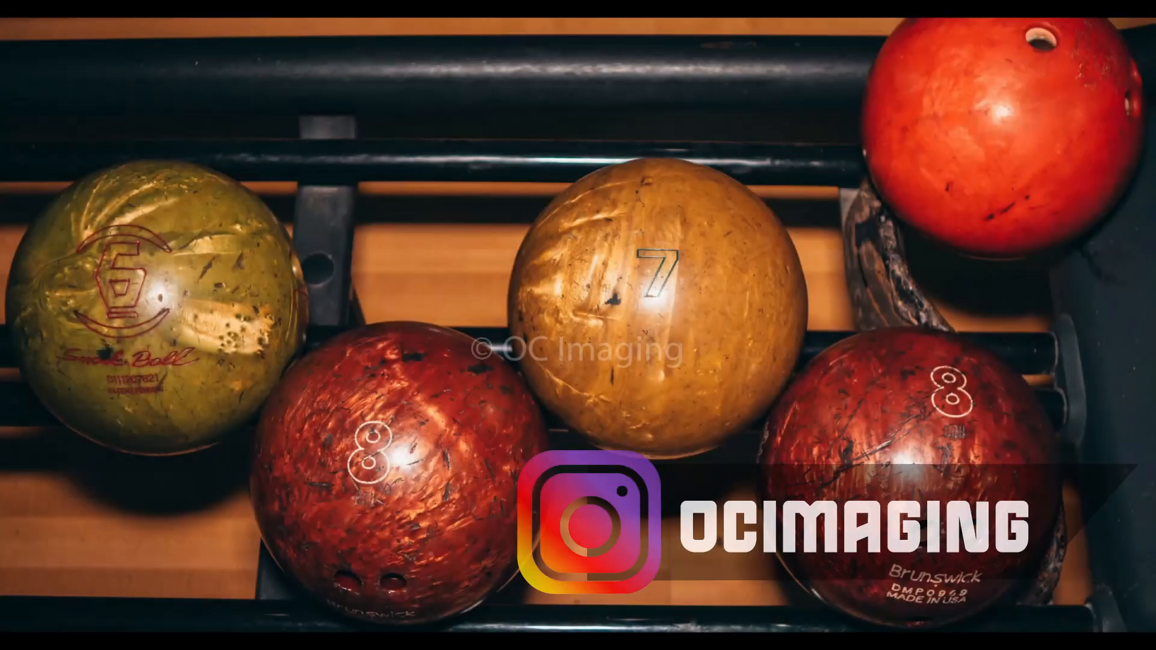